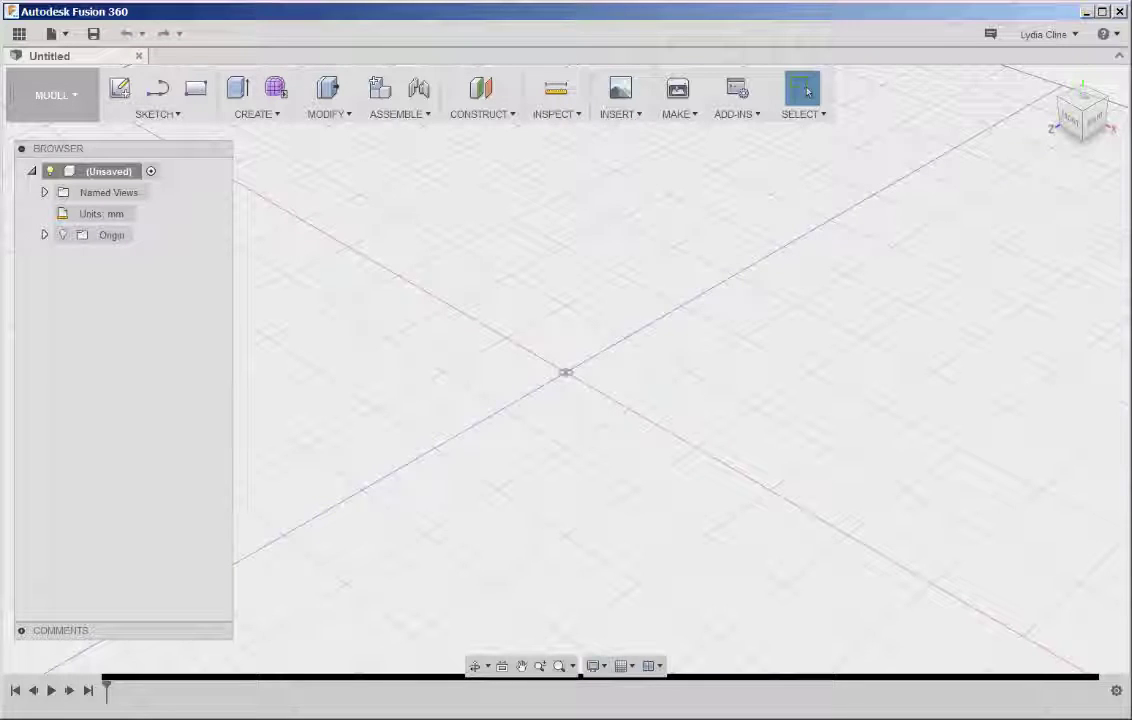
# Step: Turn off design history capture for the unsaved design and accept removal of the timeline
pyautogui.rightClick(104, 180)
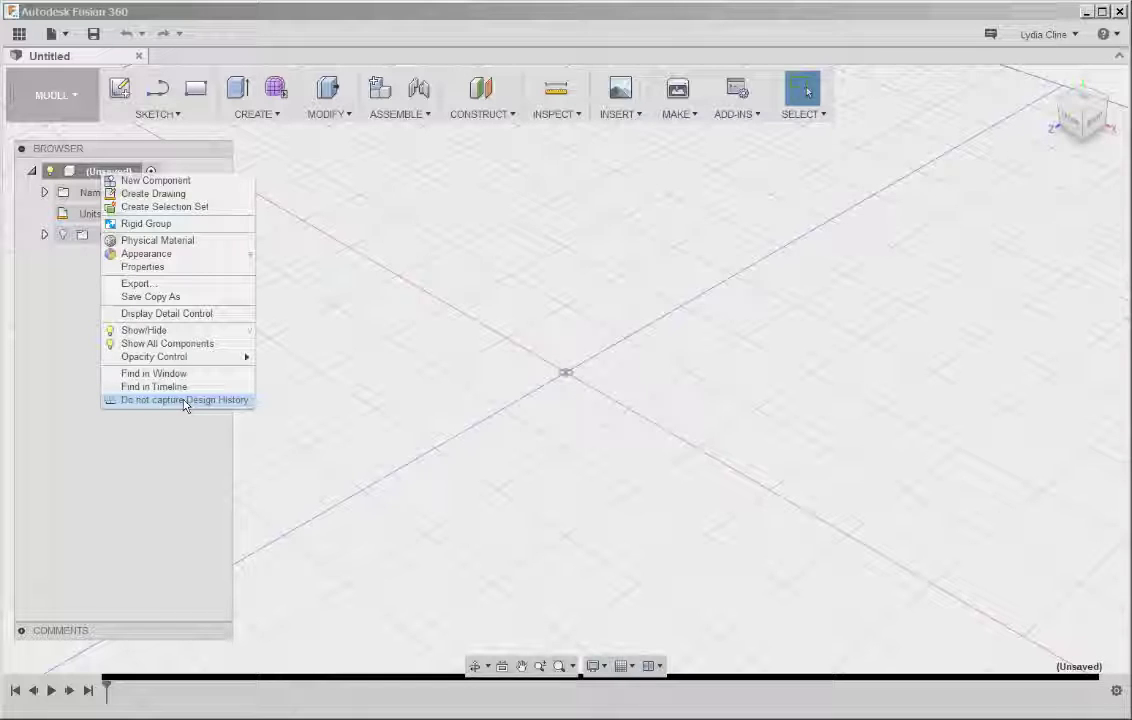
pyautogui.click(184, 400)
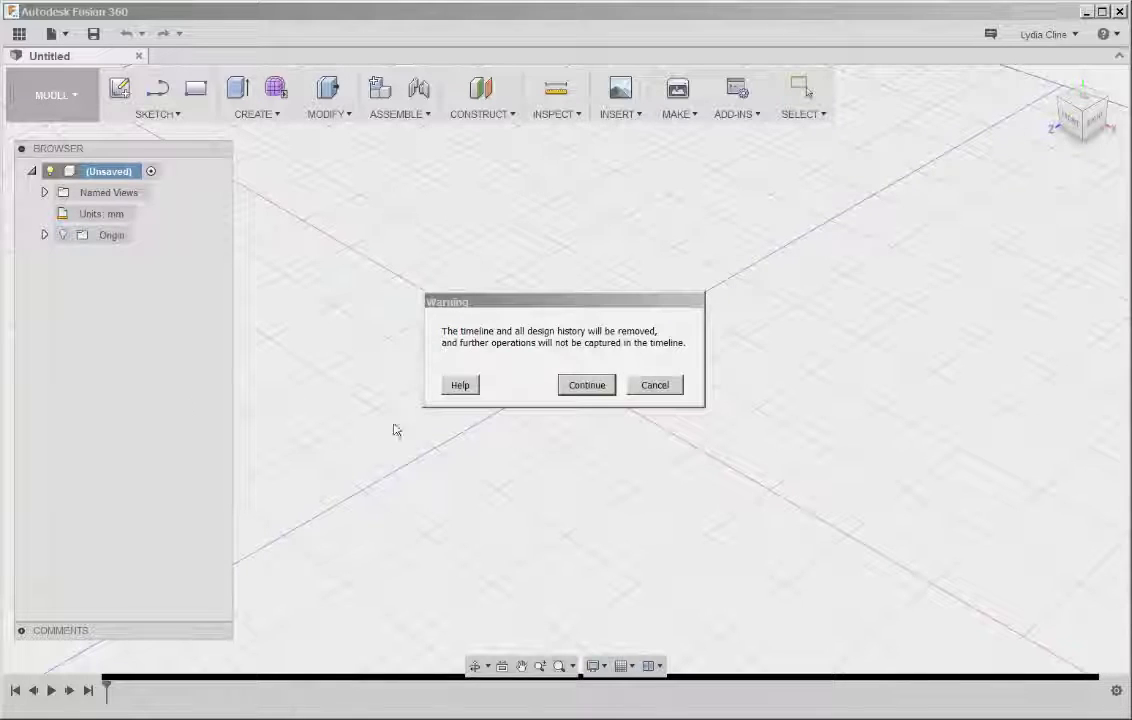
pyautogui.click(586, 386)
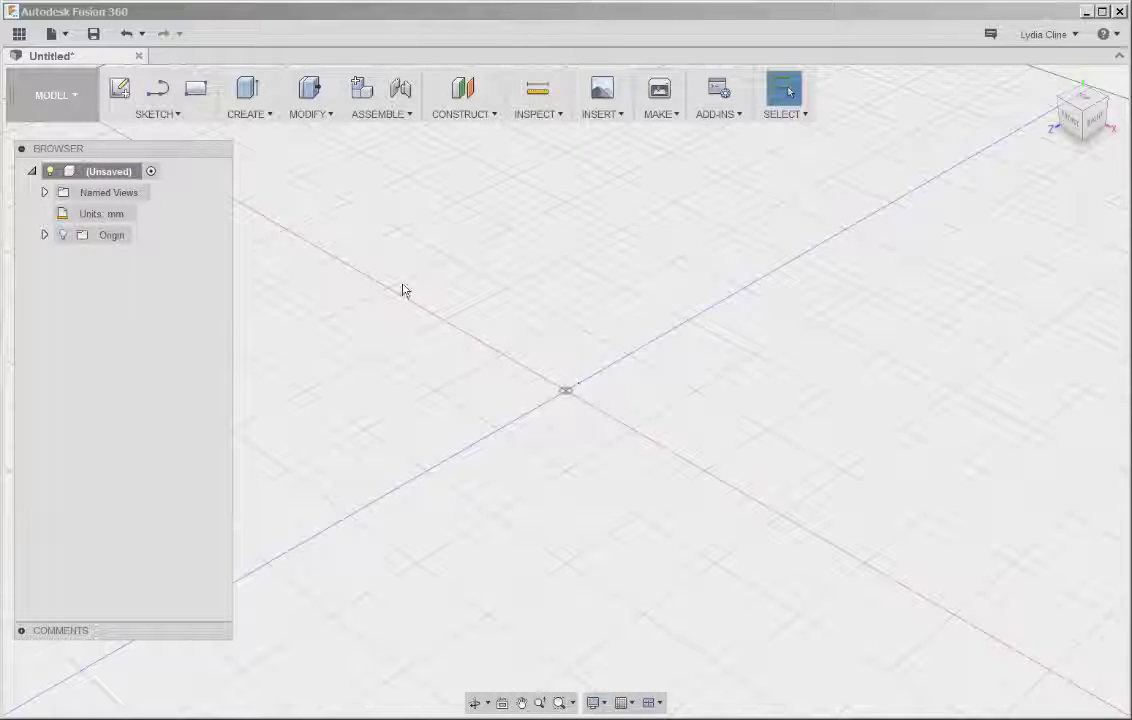
# Step: Sketch an 80 mm center-diameter circle at the origin on the horizontal ground plane and finish the sketch
pyautogui.click(174, 117)
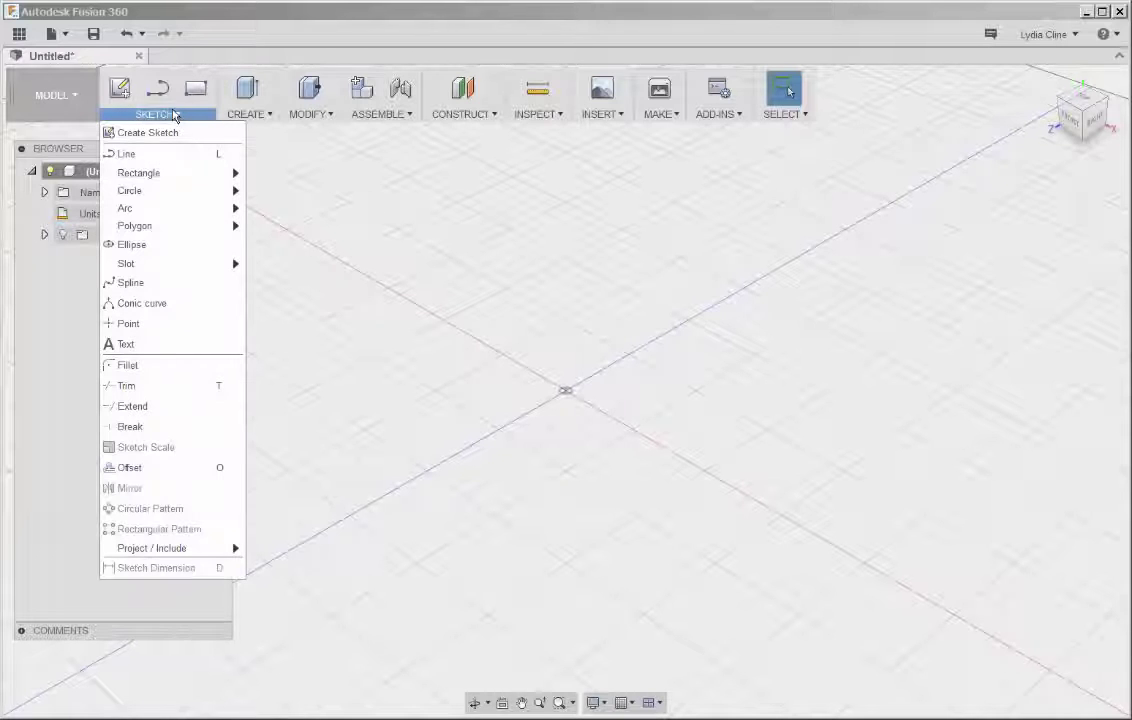
pyautogui.moveTo(144, 195)
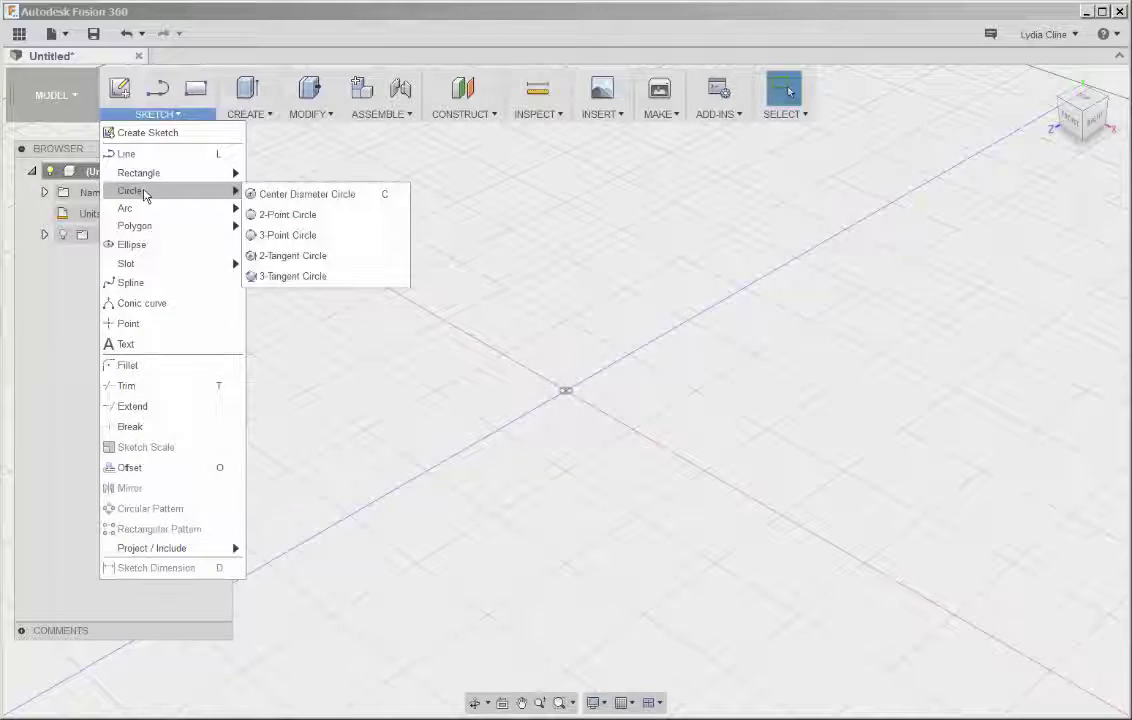
pyautogui.click(278, 195)
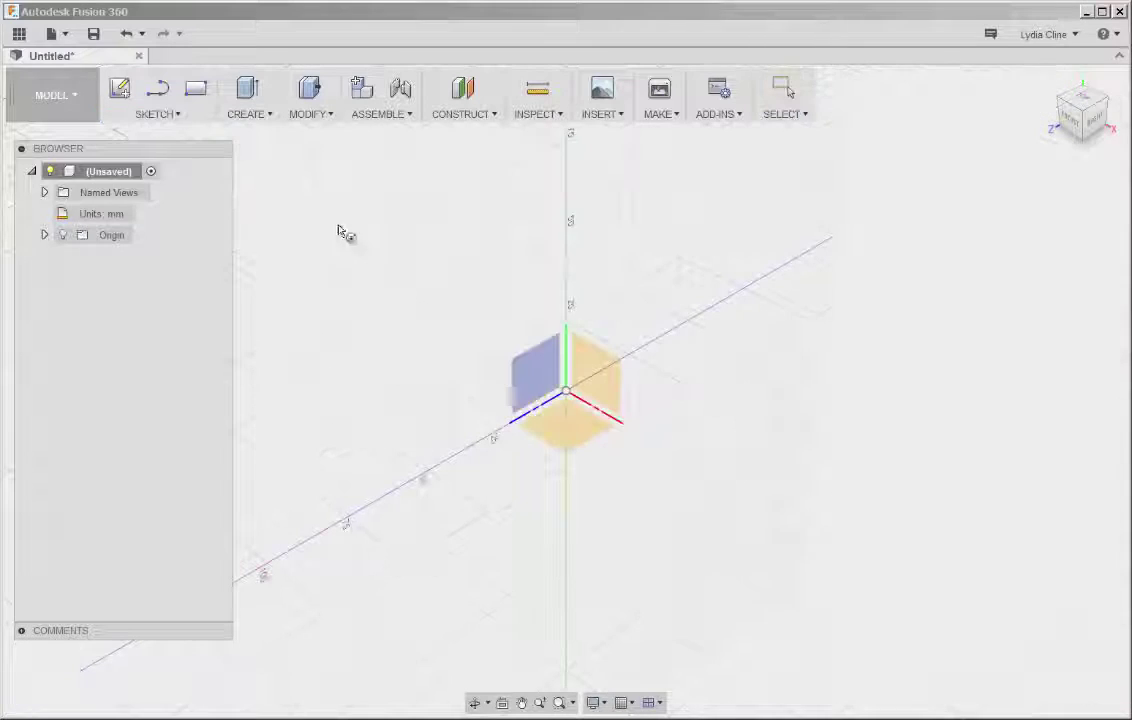
pyautogui.click(570, 432)
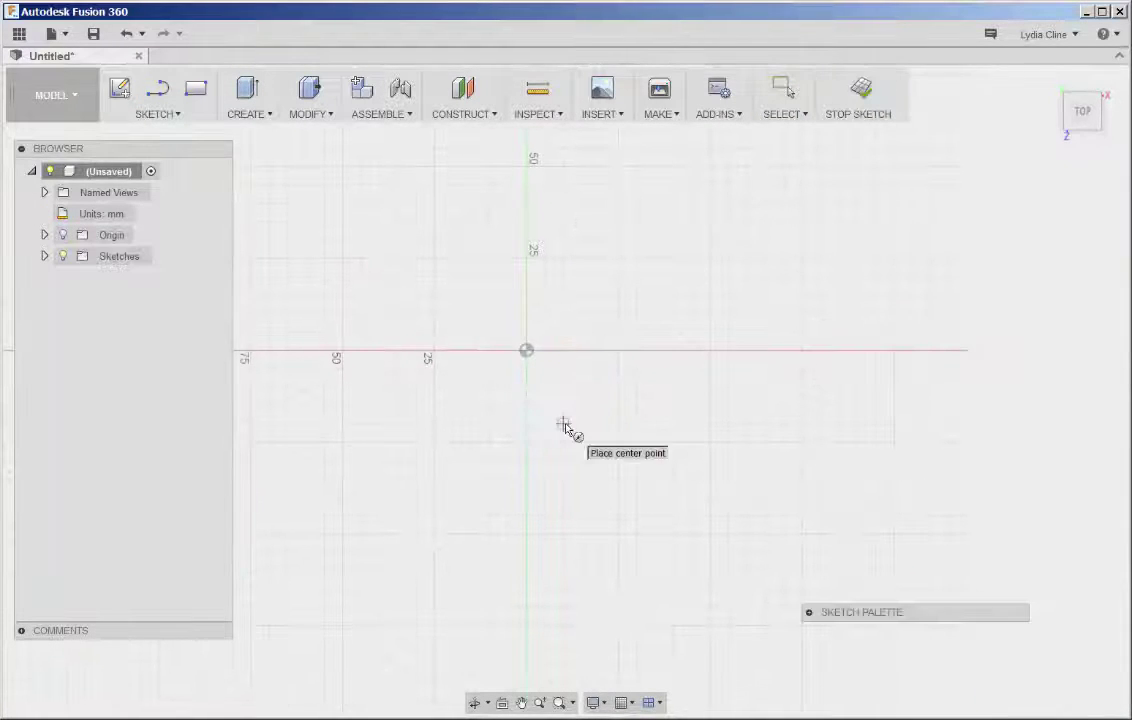
pyautogui.click(530, 351)
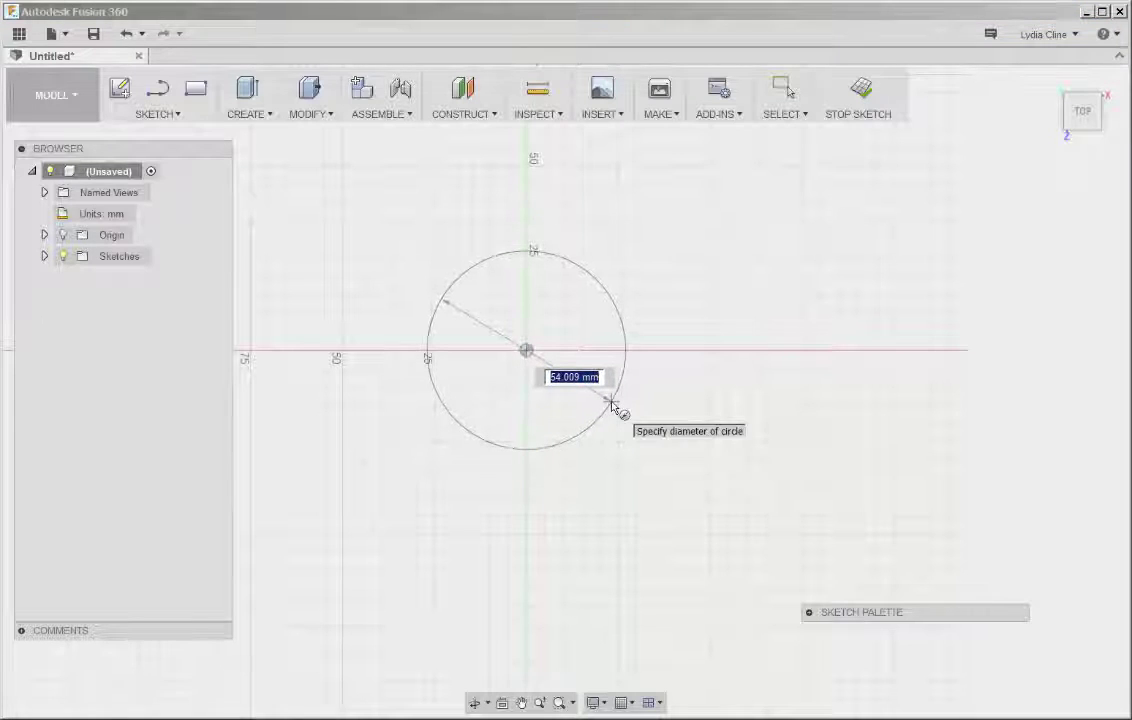
pyautogui.write('80')
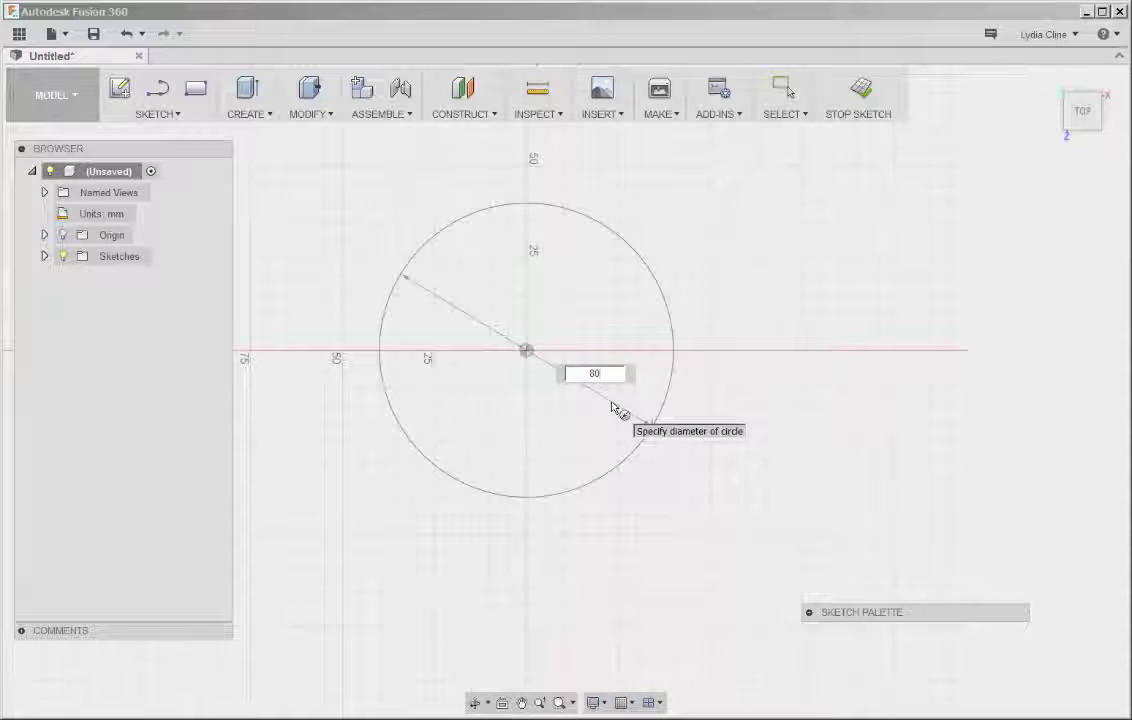
pyautogui.press('Return')
pyautogui.press('Escape')
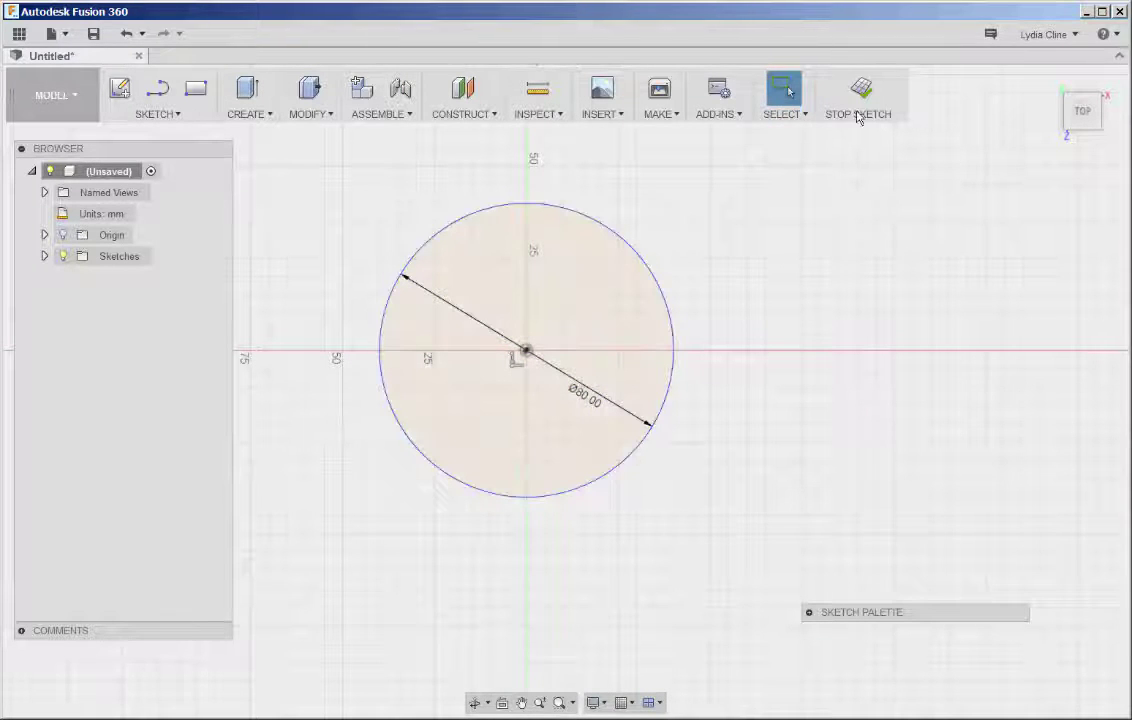
pyautogui.click(862, 100)
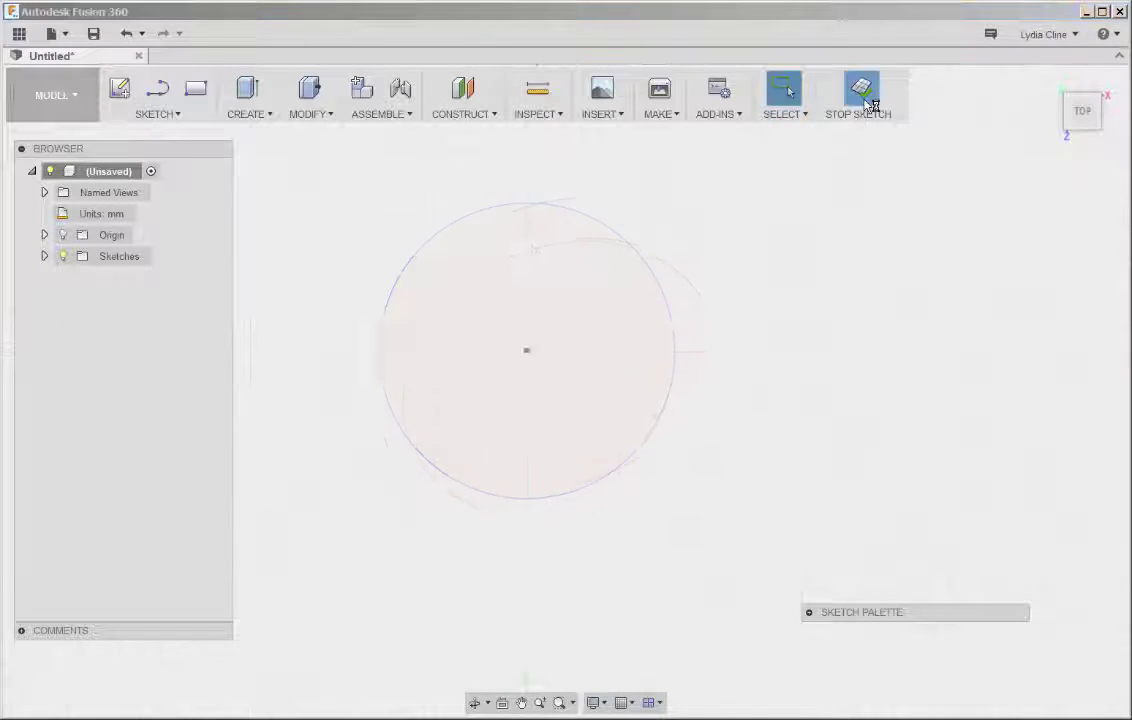
# Step: Extrude the circle profile 35 mm upward as a new body with a 15-degree outward taper
pyautogui.click(638, 396)
pyautogui.rightClick(638, 396)
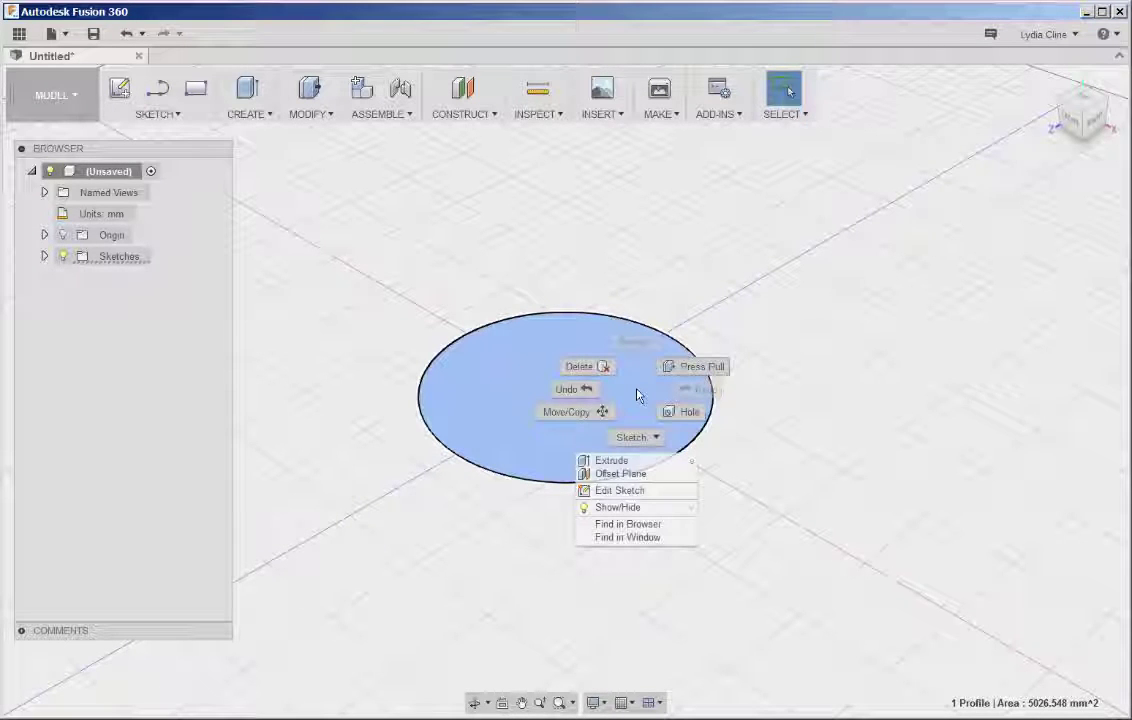
pyautogui.click(696, 367)
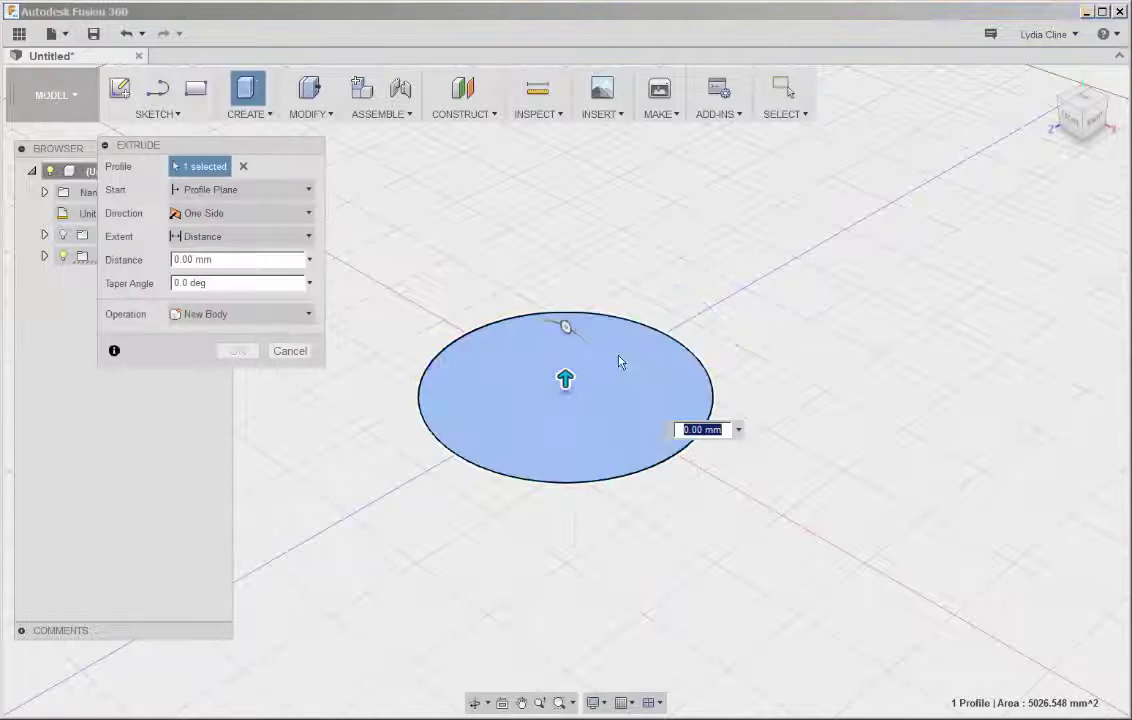
pyautogui.moveTo(565, 379); pyautogui.dragTo(538, 269)
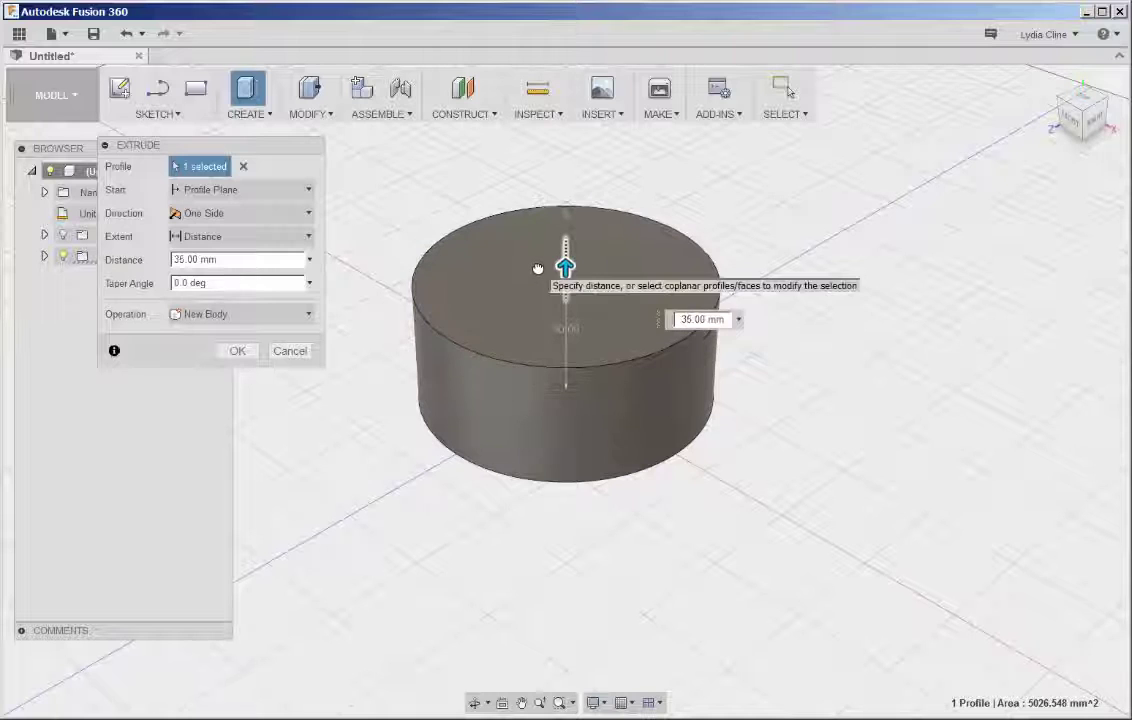
pyautogui.click(566, 213)
pyautogui.moveTo(566, 213); pyautogui.dragTo(581, 219)
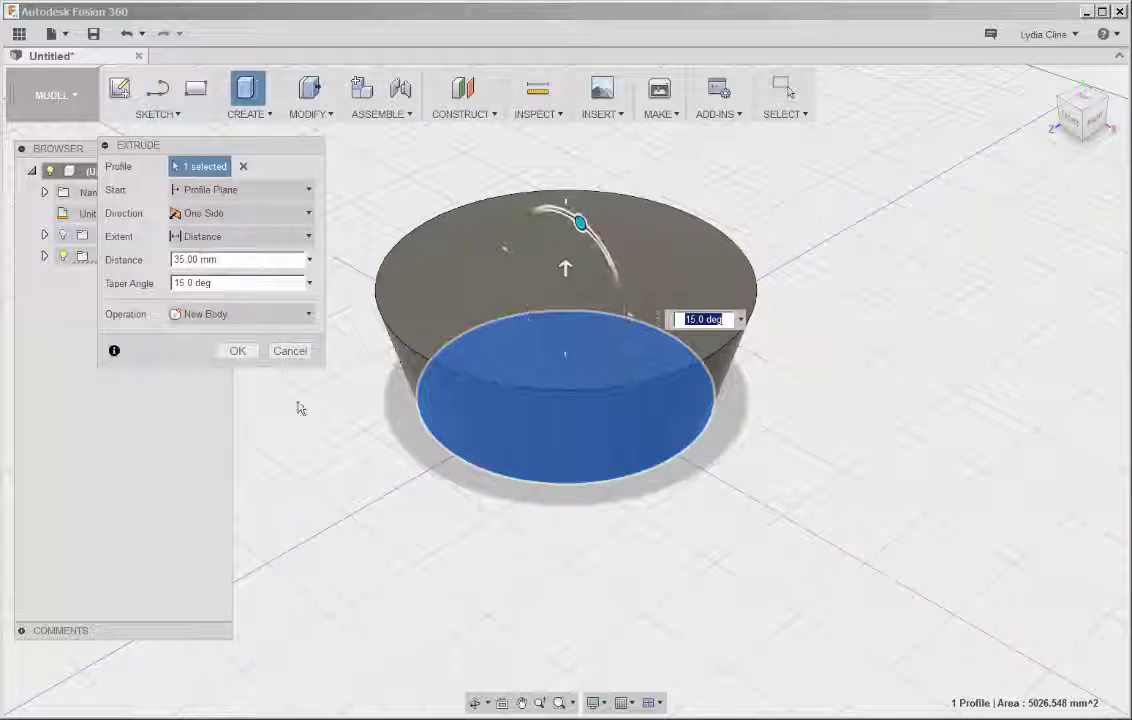
pyautogui.click(238, 351)
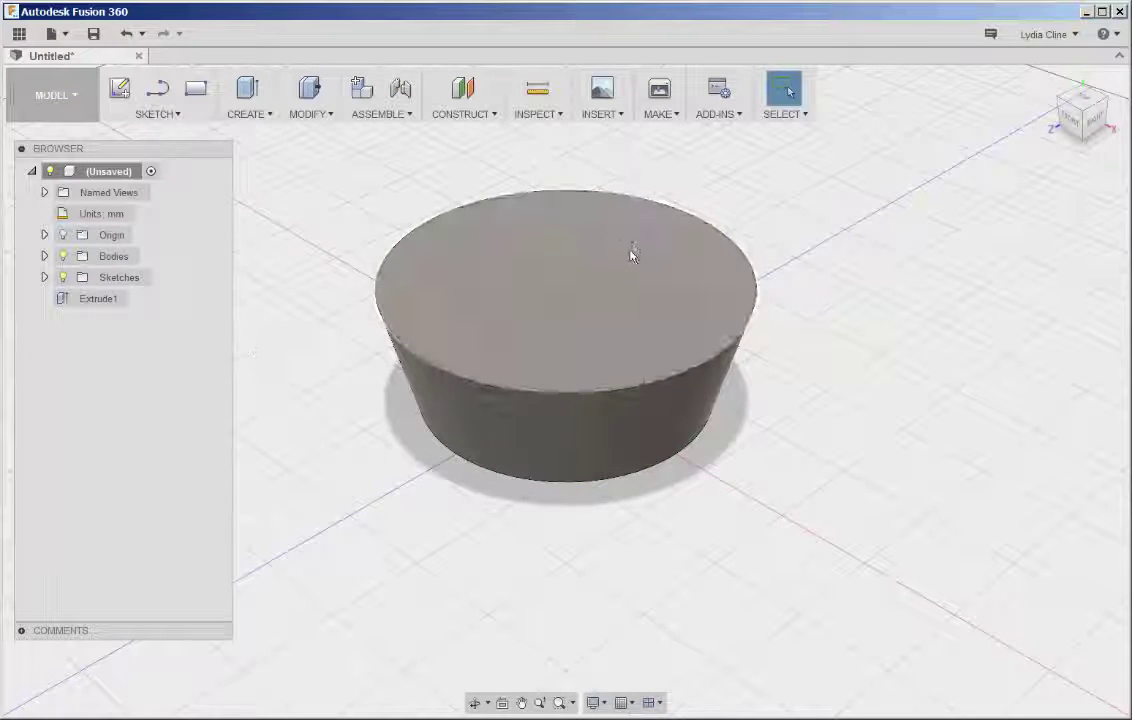
# Step: Shell the tapered body from its top face with an inside thickness of 5 mm
pyautogui.click(631, 257)
pyautogui.rightClick(631, 257)
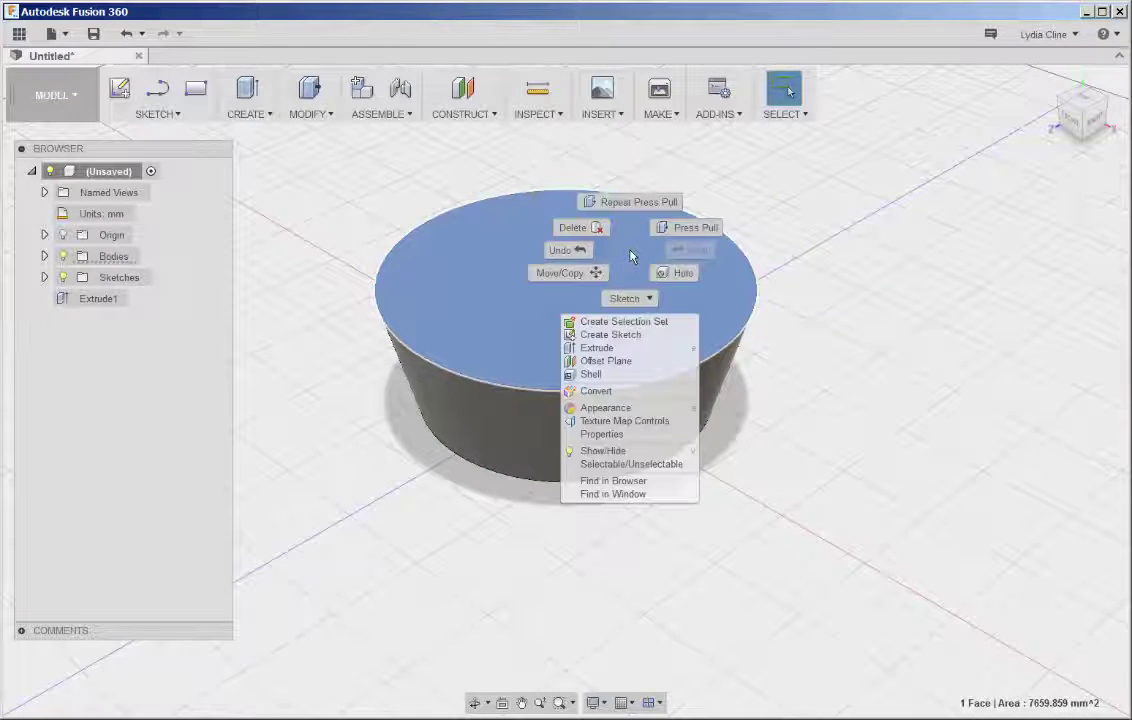
pyautogui.click(591, 375)
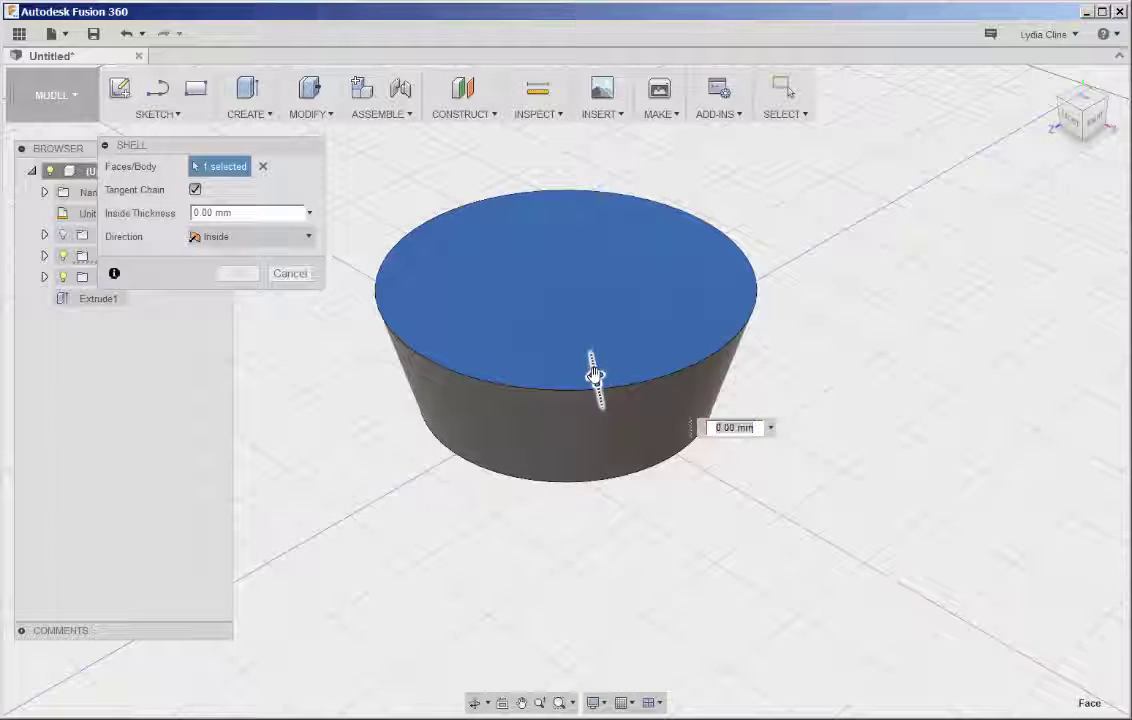
pyautogui.moveTo(595, 375); pyautogui.dragTo(589, 361)
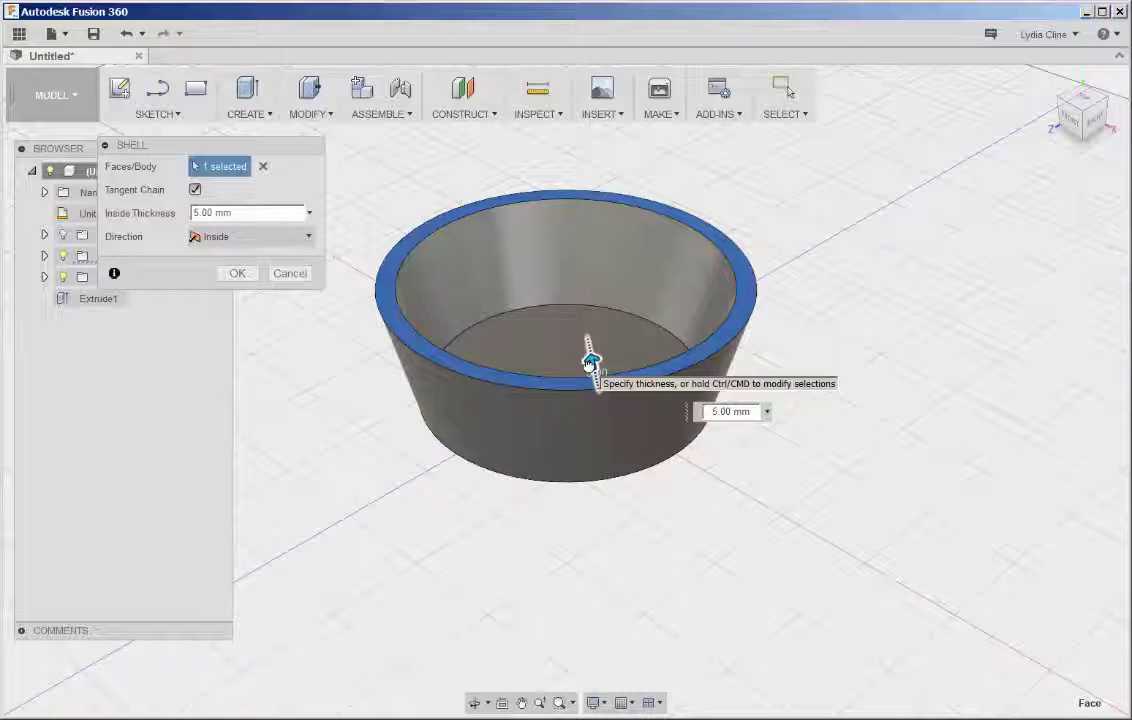
pyautogui.click(241, 272)
# Step: Offset the shelled body's inner floor face 5 mm upward with Press Pull
pyautogui.click(535, 345)
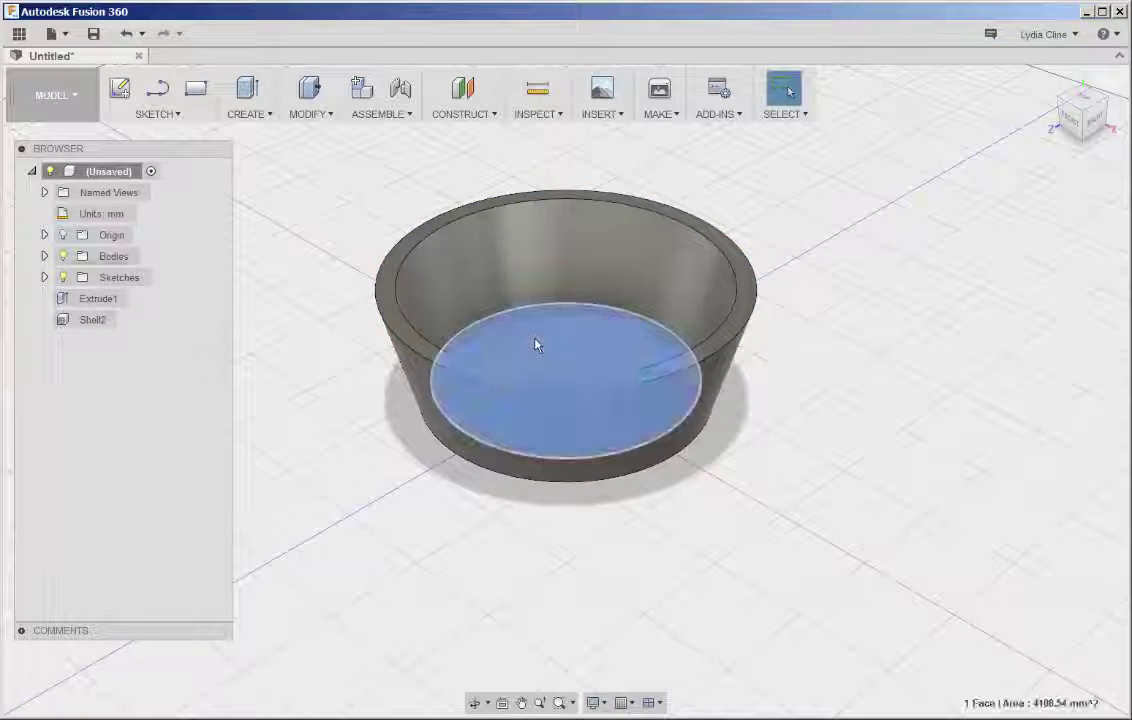
pyautogui.rightClick(535, 345)
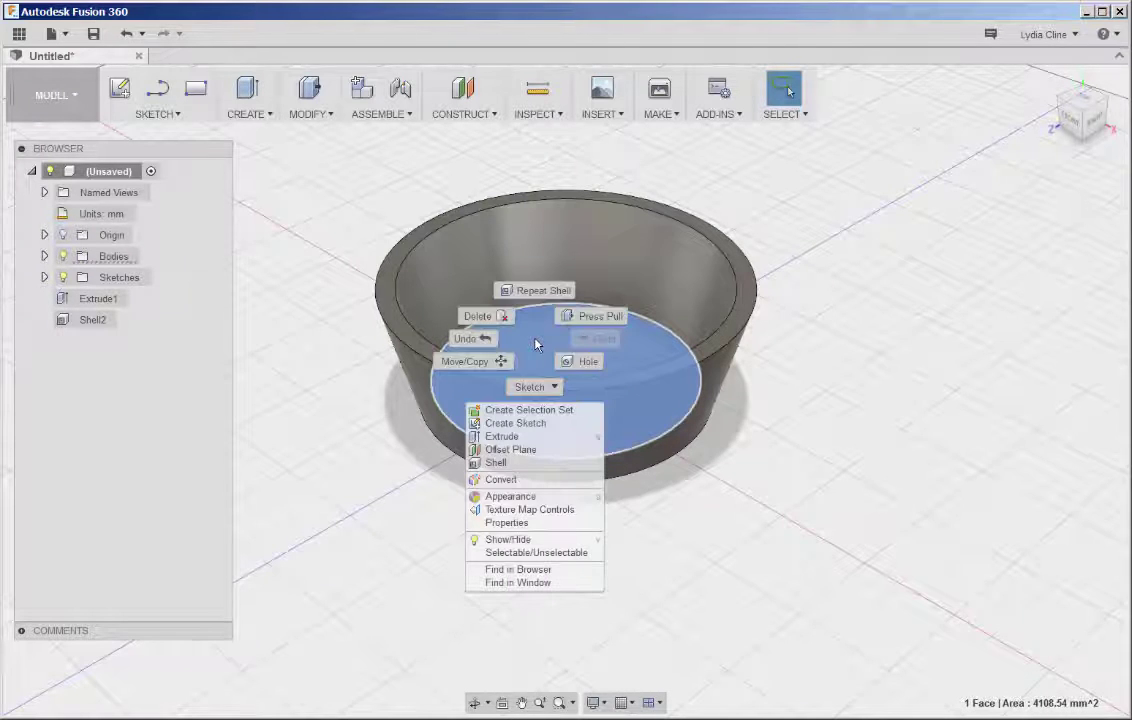
pyautogui.click(592, 316)
pyautogui.moveTo(533, 327); pyautogui.dragTo(533, 312)
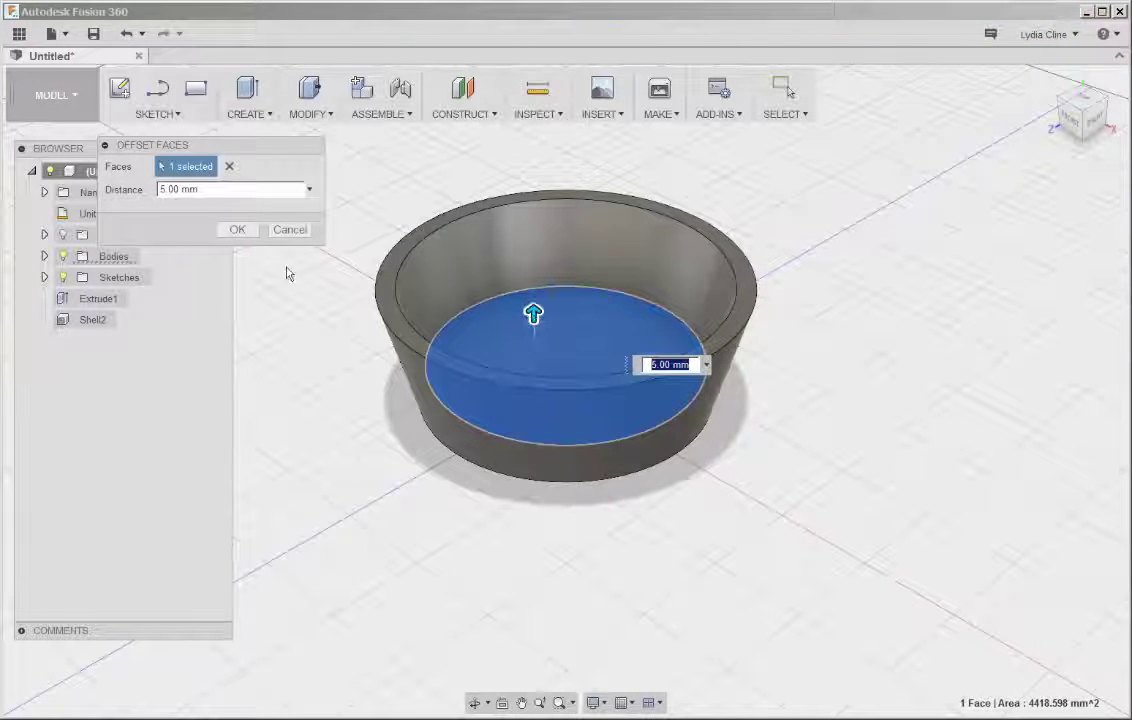
pyautogui.click(237, 229)
# Step: Fillet the inner and outer rim edges and the outer bottom edge with a 2.5 mm constant radius
pyautogui.keyDown('shift'); pyautogui.moveTo(361, 414); pyautogui.dragTo(365, 458, button='middle'); pyautogui.keyUp('shift')
pyautogui.click(728, 332)
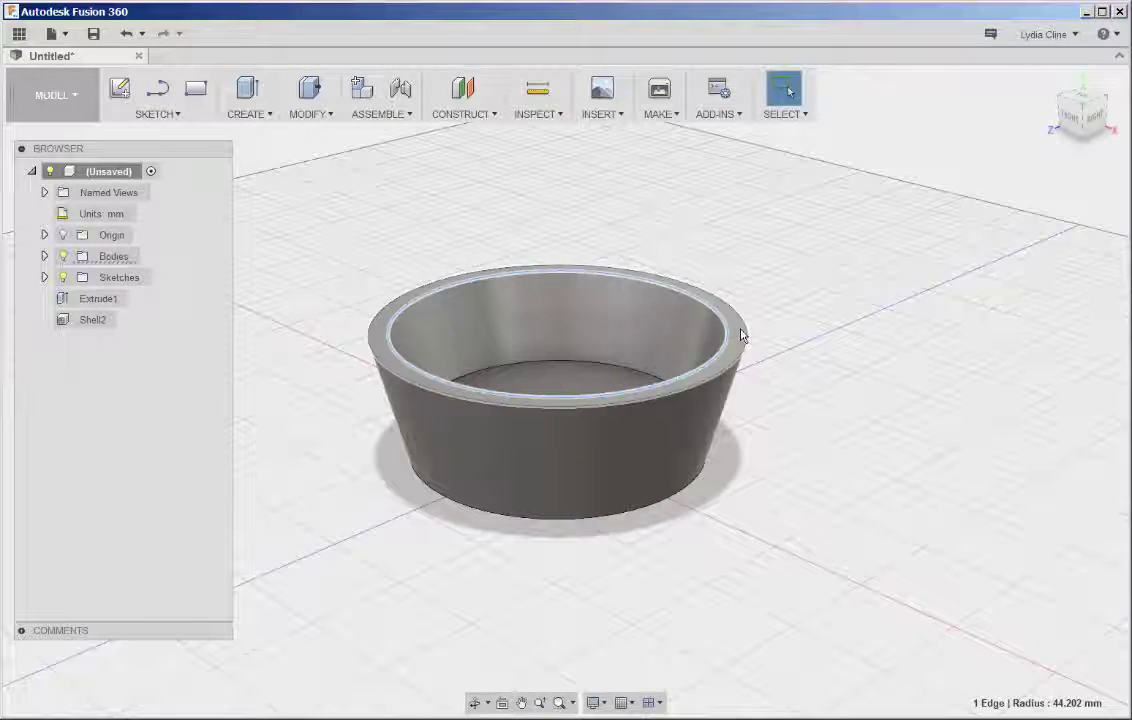
pyautogui.keyDown('ctrl'); pyautogui.click(746, 336); pyautogui.keyUp('ctrl')
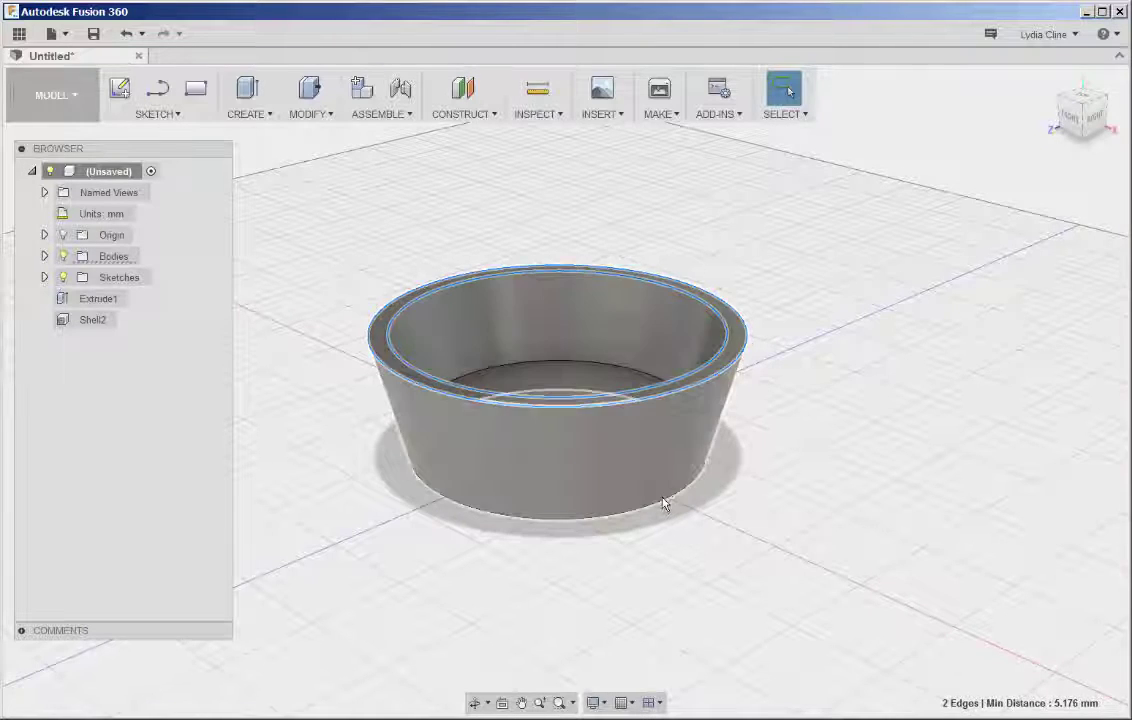
pyautogui.rightClick(667, 506)
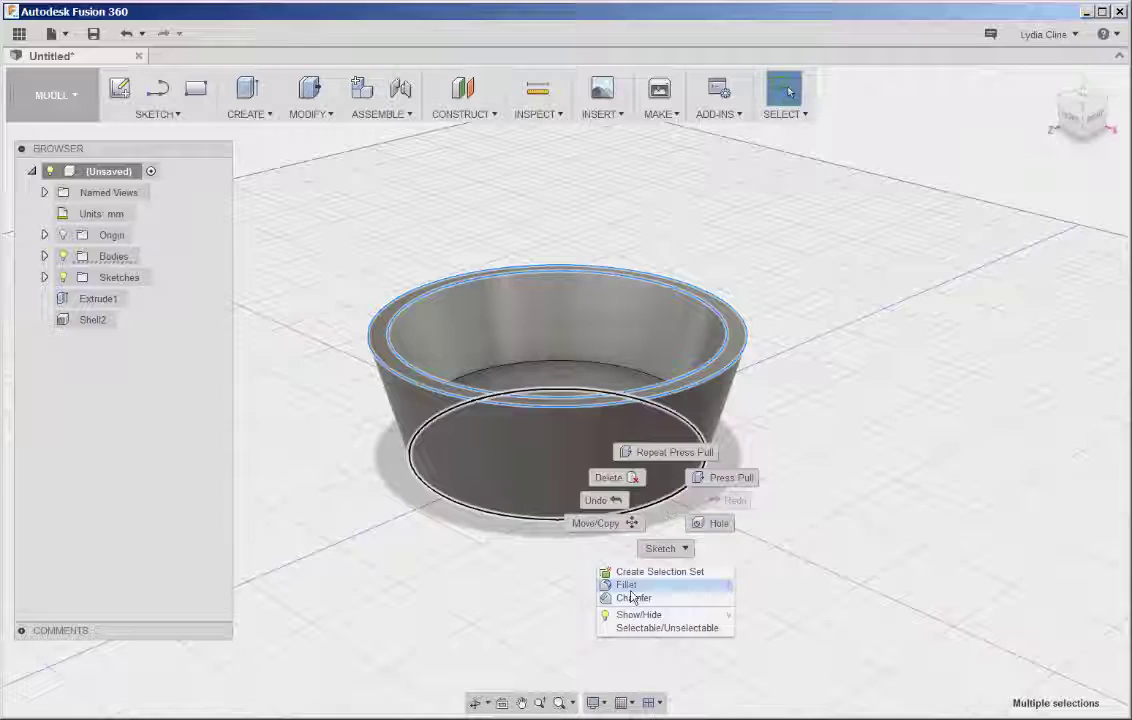
pyautogui.click(628, 585)
pyautogui.scroll(5, 655, 512)
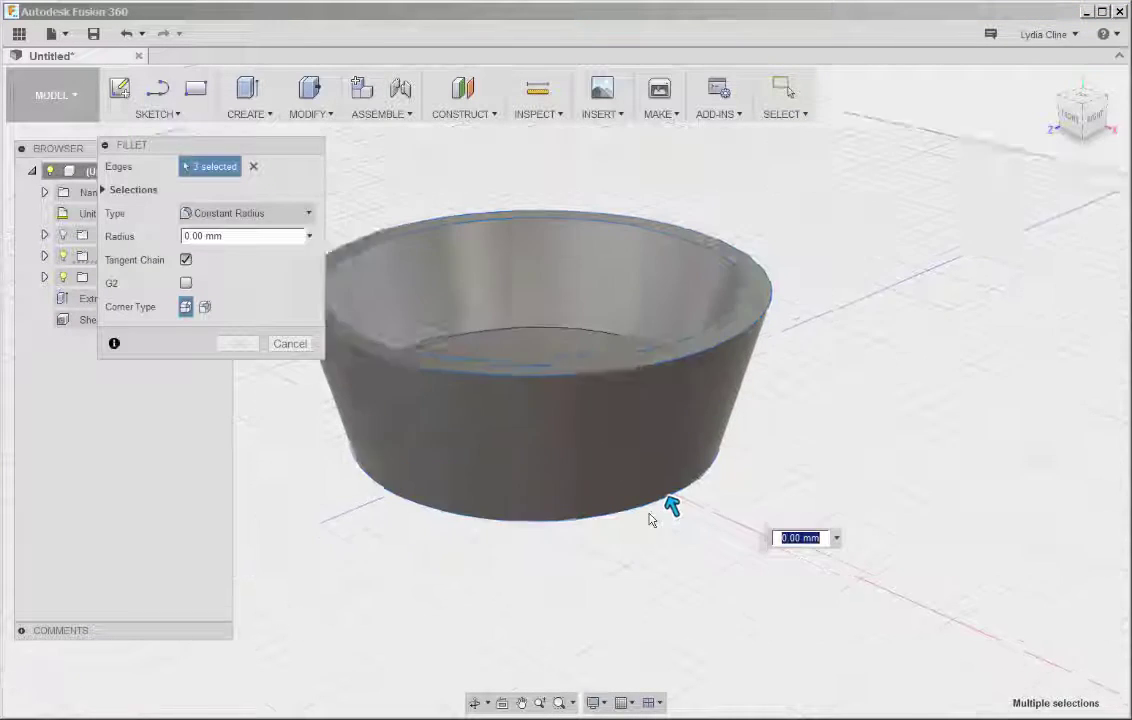
pyautogui.write('2.5')
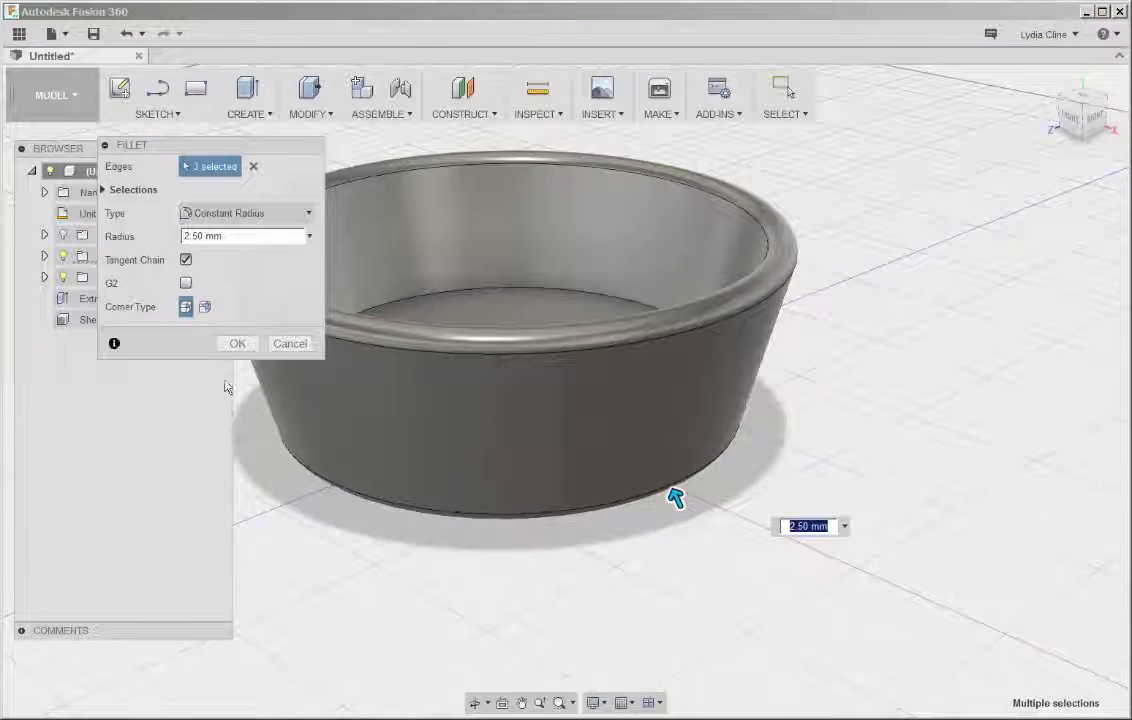
pyautogui.click(236, 344)
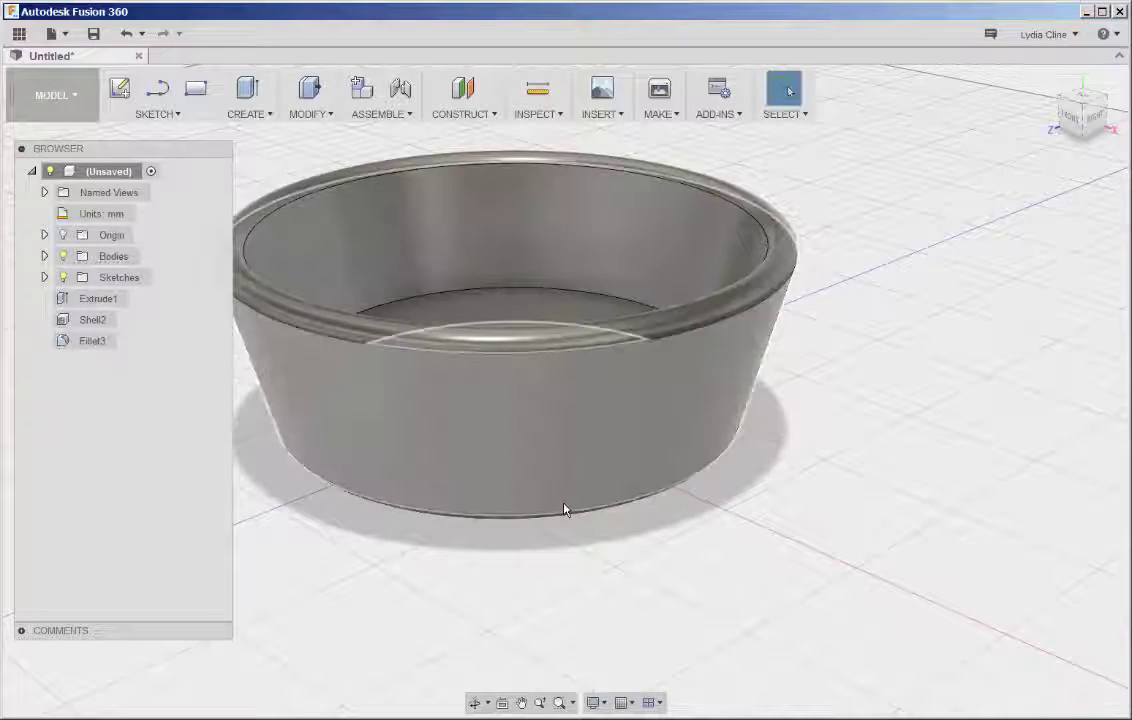
# Step: Sketch a four-point spline on the front vertical plane beside the cup, curving outward from rim height and back in toward the lower wall
pyautogui.scroll(-3, 564, 508)
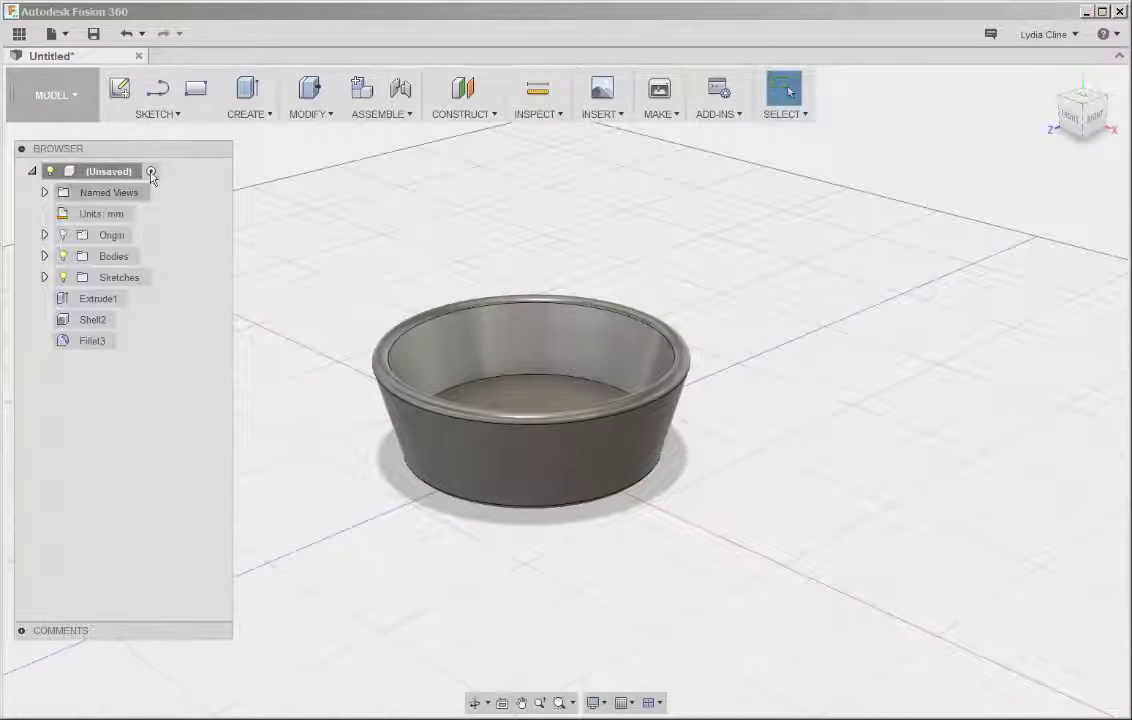
pyautogui.click(174, 115)
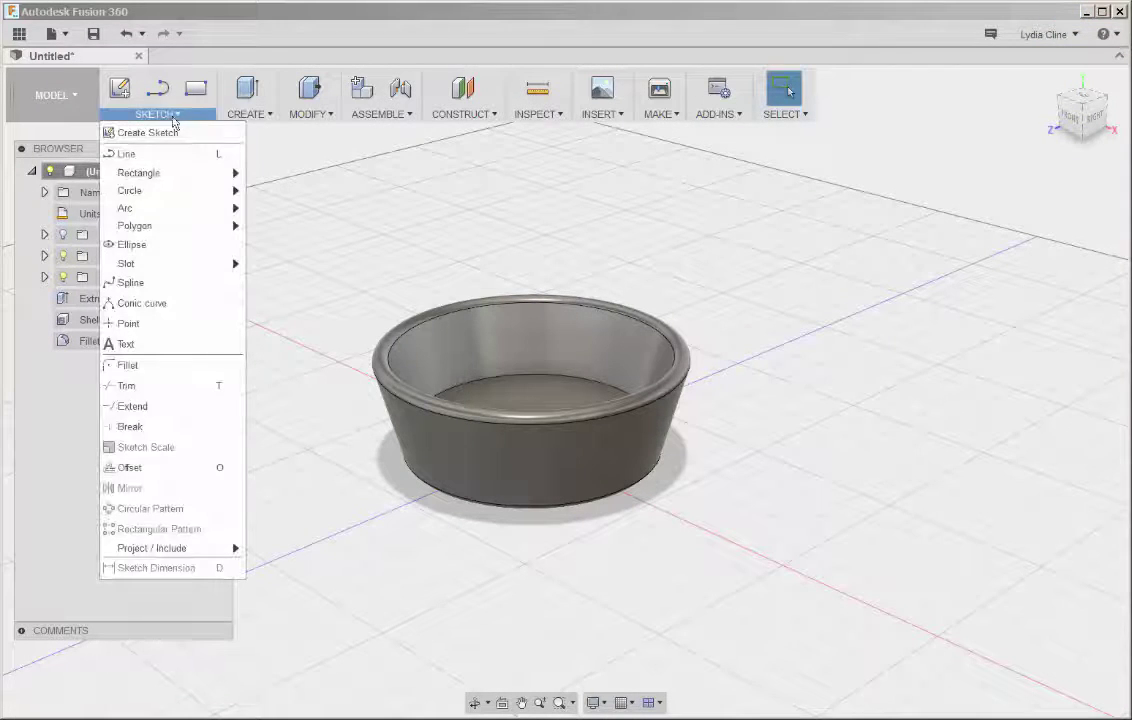
pyautogui.click(124, 285)
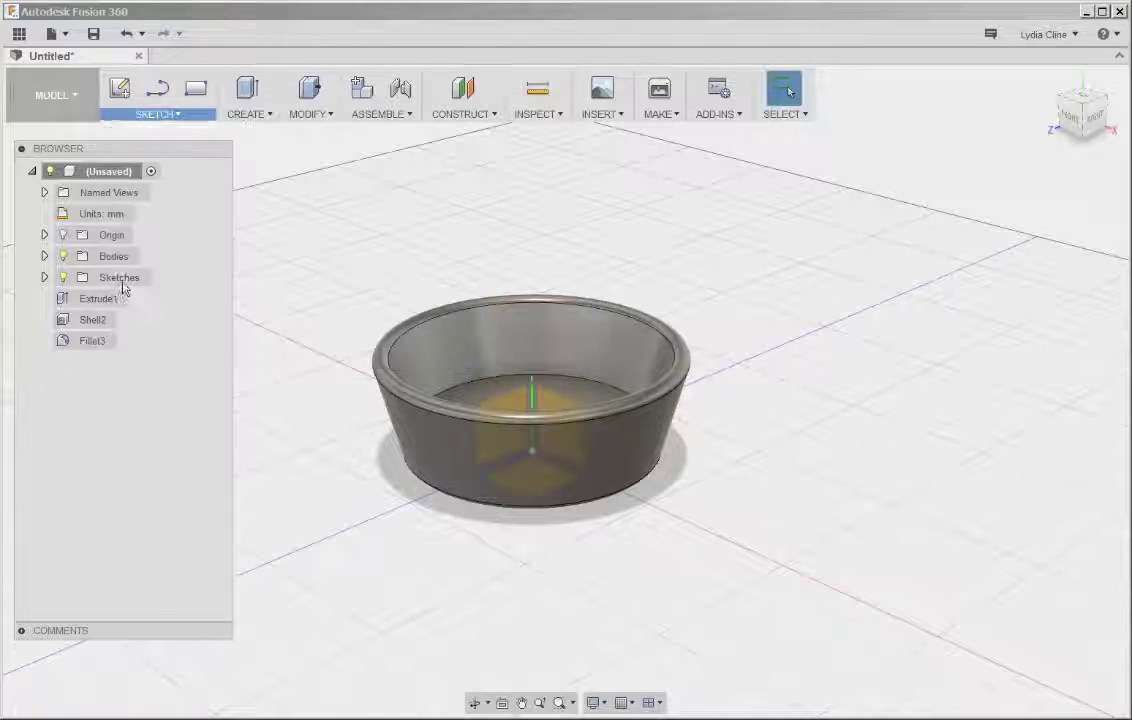
pyautogui.click(563, 417)
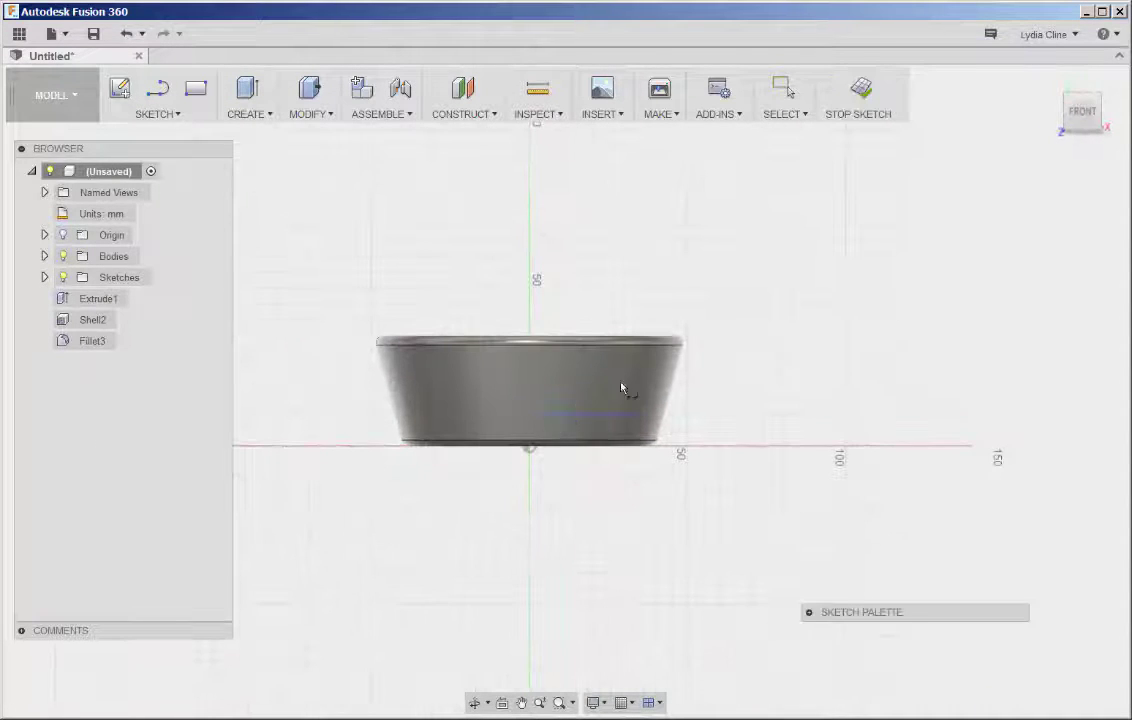
pyautogui.click(717, 337)
pyautogui.click(767, 353)
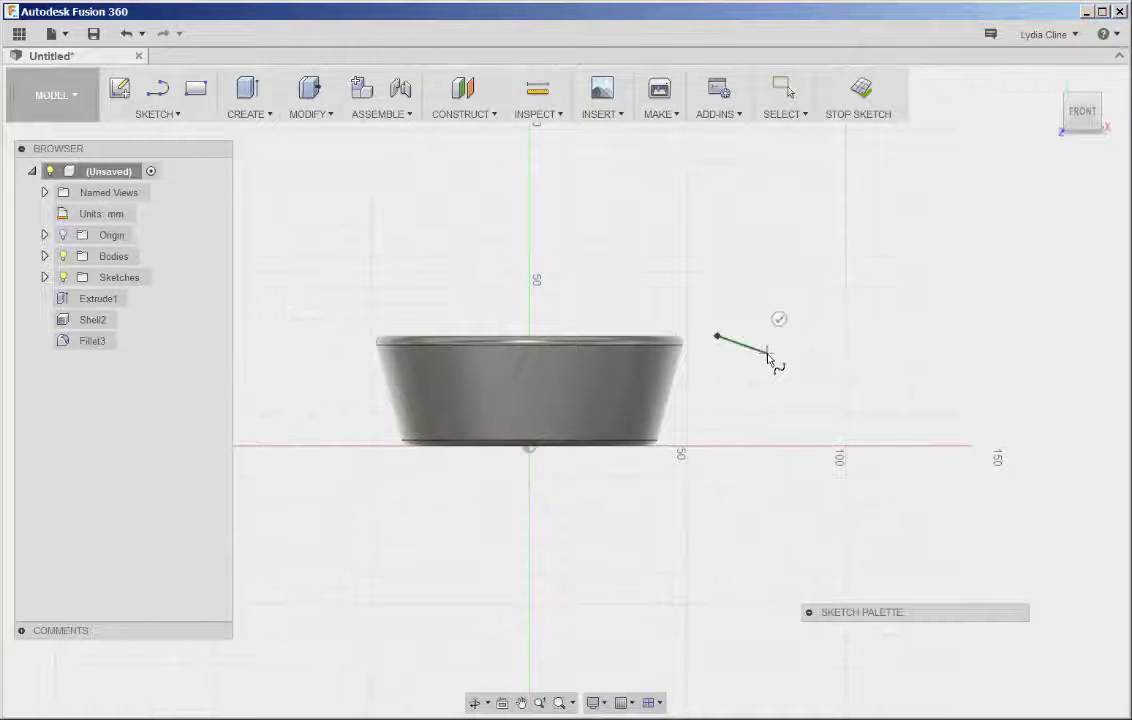
pyautogui.click(734, 392)
pyautogui.click(712, 414)
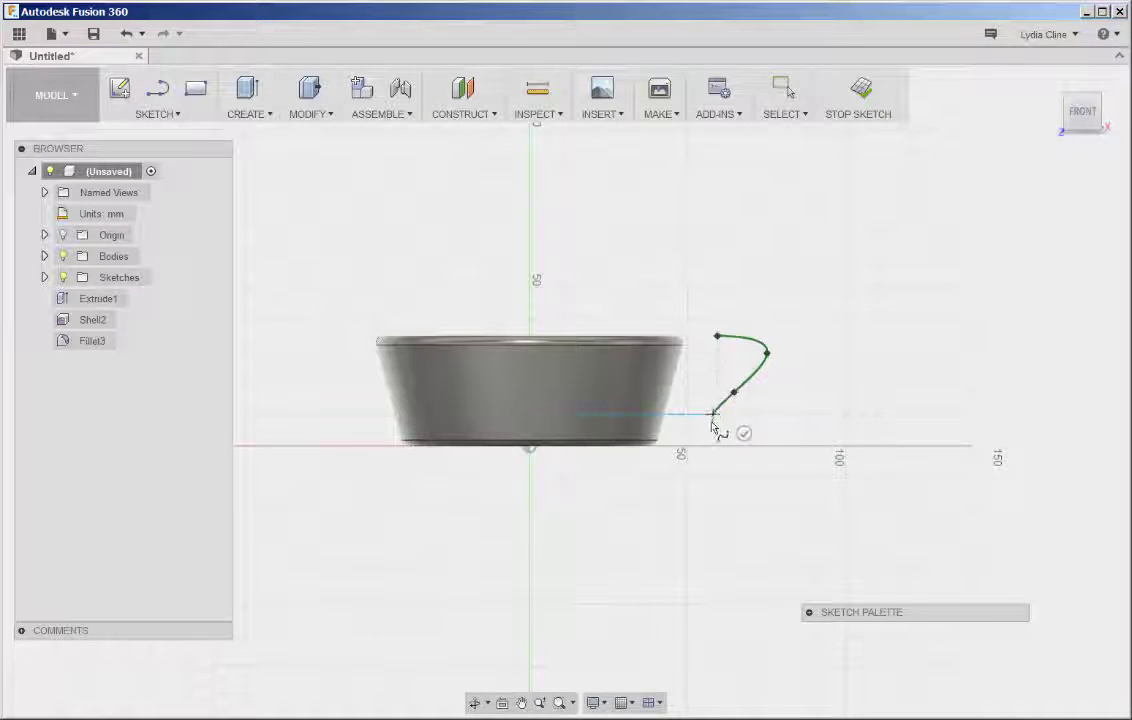
pyautogui.click(740, 434)
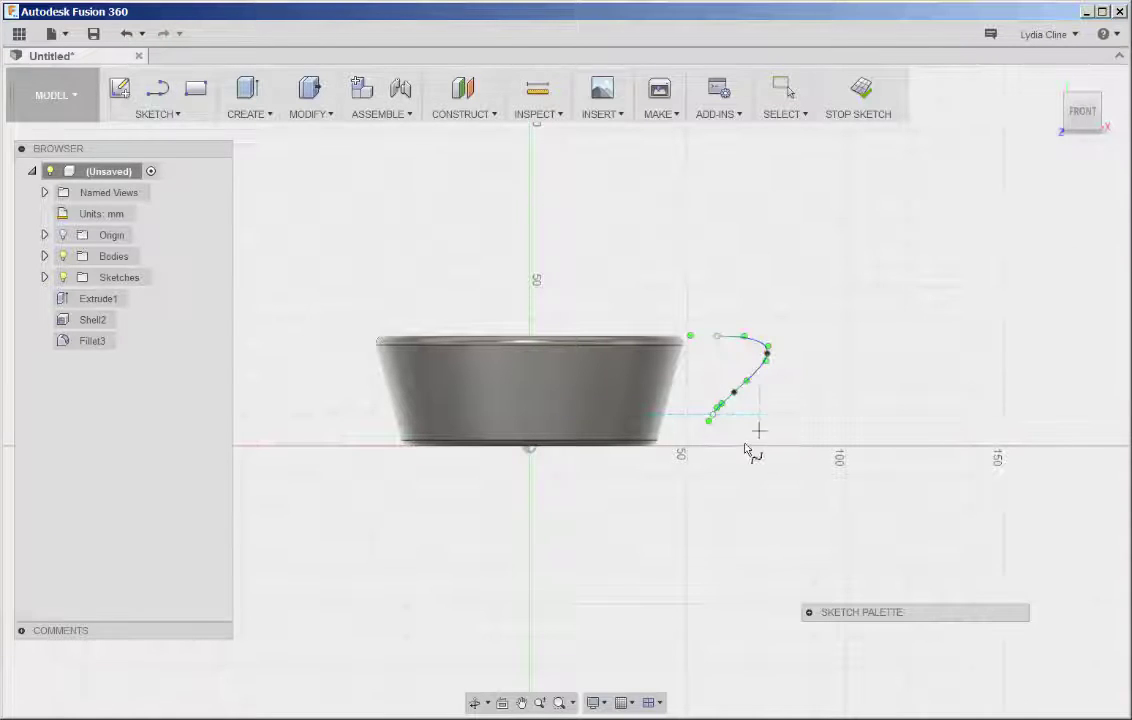
# Step: Reshape the handle spline by moving its lower interior point to about X 66.3, Y 10.1 mm, and finish the sketch
pyautogui.press('Escape')
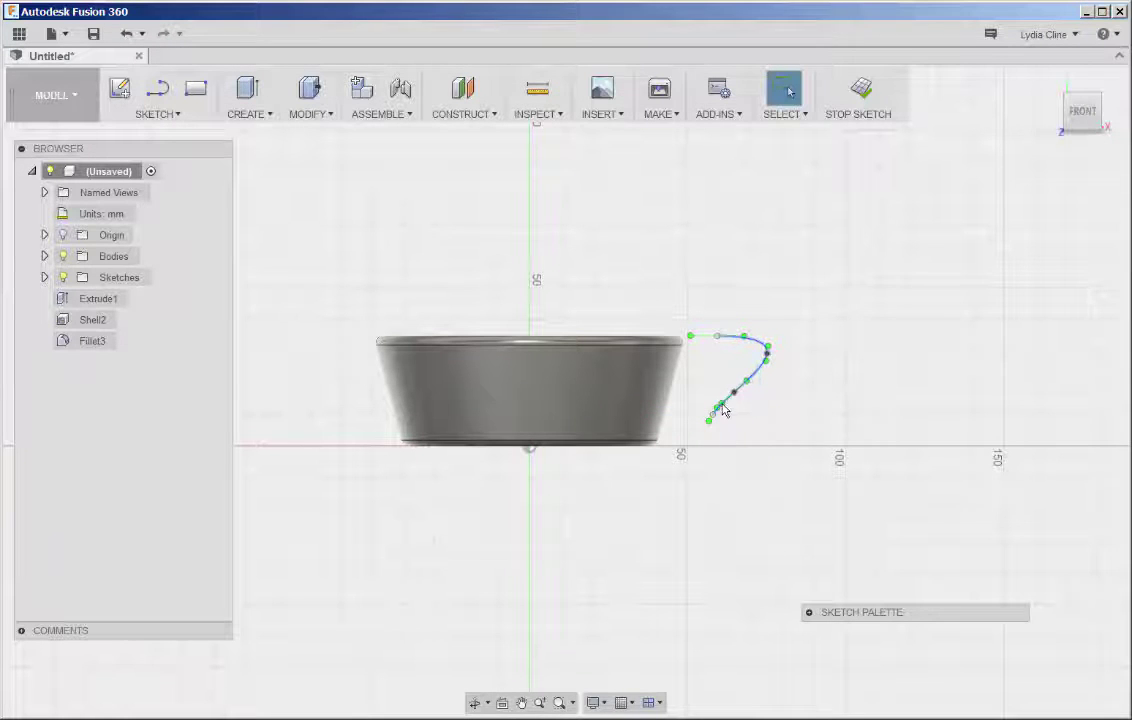
pyautogui.click(768, 366)
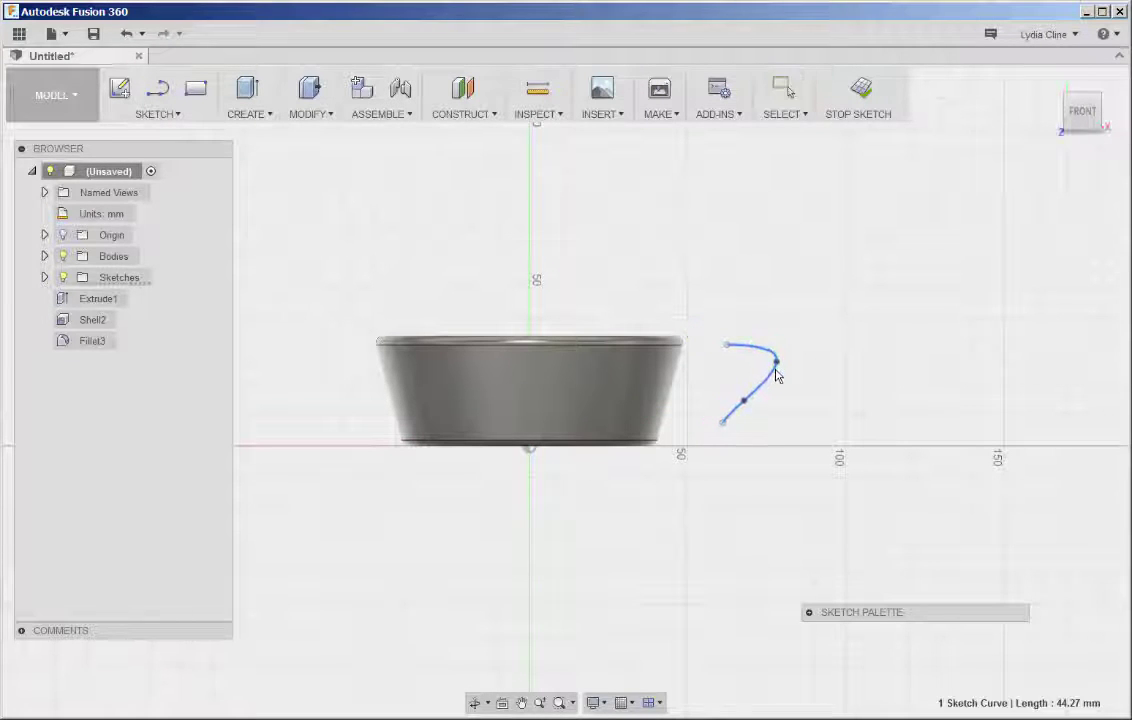
pyautogui.click(735, 400)
pyautogui.moveTo(736, 401); pyautogui.dragTo(739, 415)
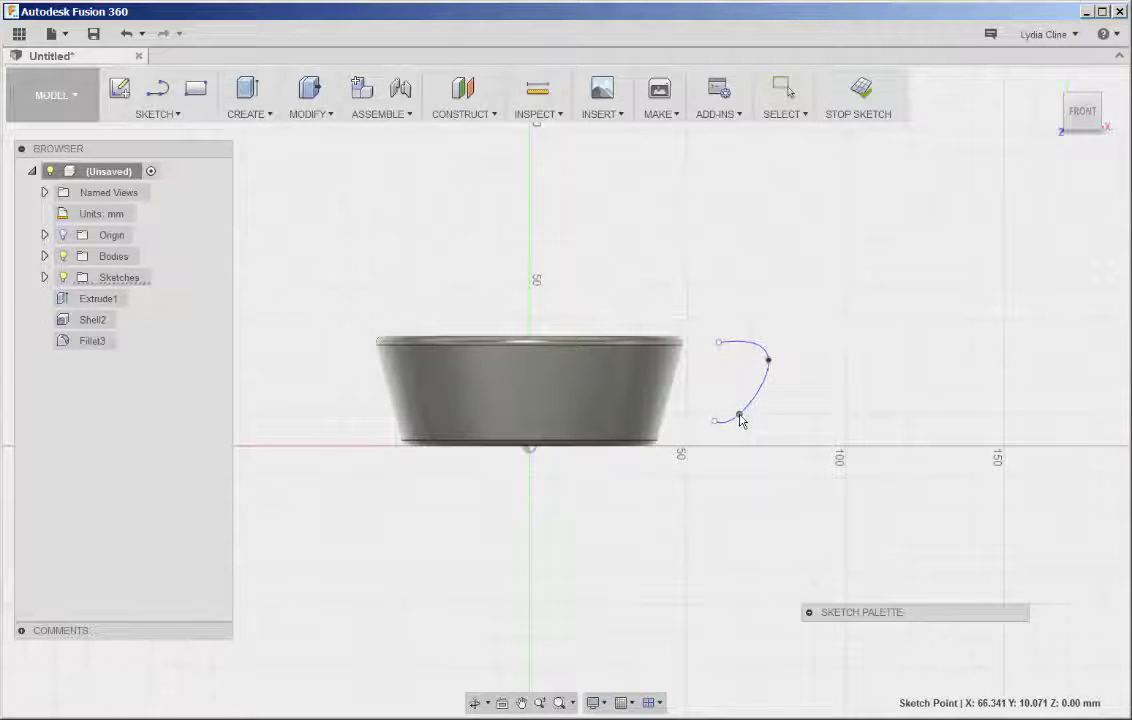
pyautogui.click(864, 97)
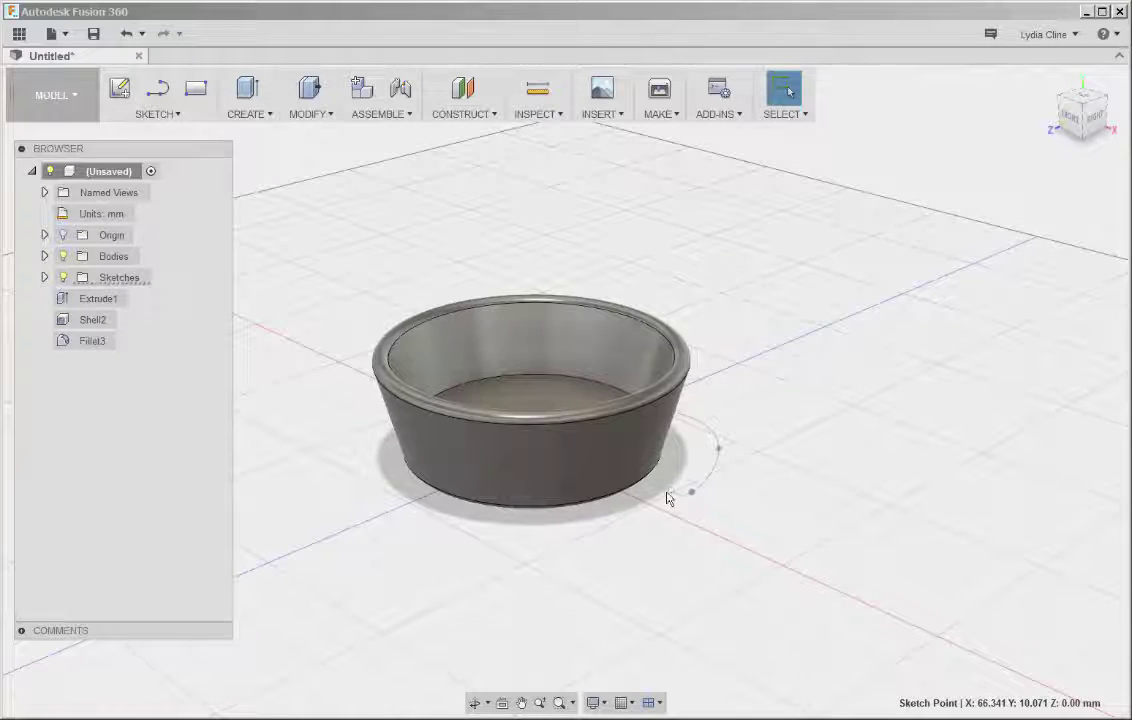
# Step: Sketch a center-diameter circle about 8.4 mm across on the right vertical plane, centered on the cup's vertical axis near the base
pyautogui.click(176, 117)
pyautogui.moveTo(141, 196)
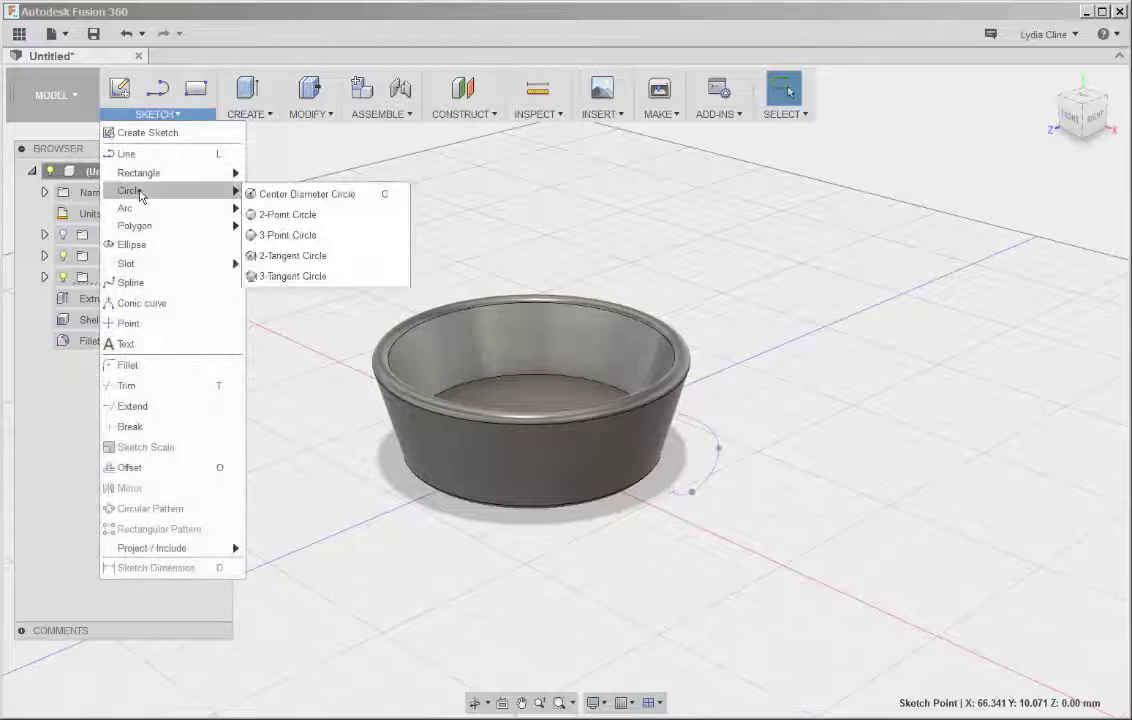
pyautogui.click(282, 194)
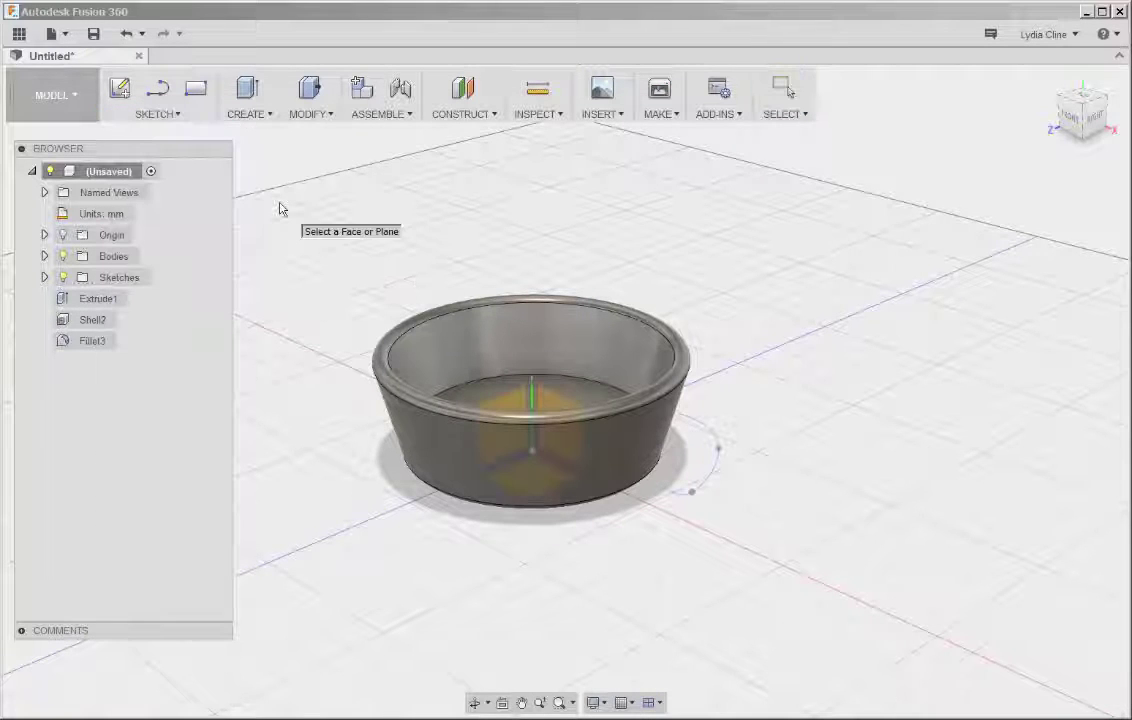
pyautogui.click(500, 436)
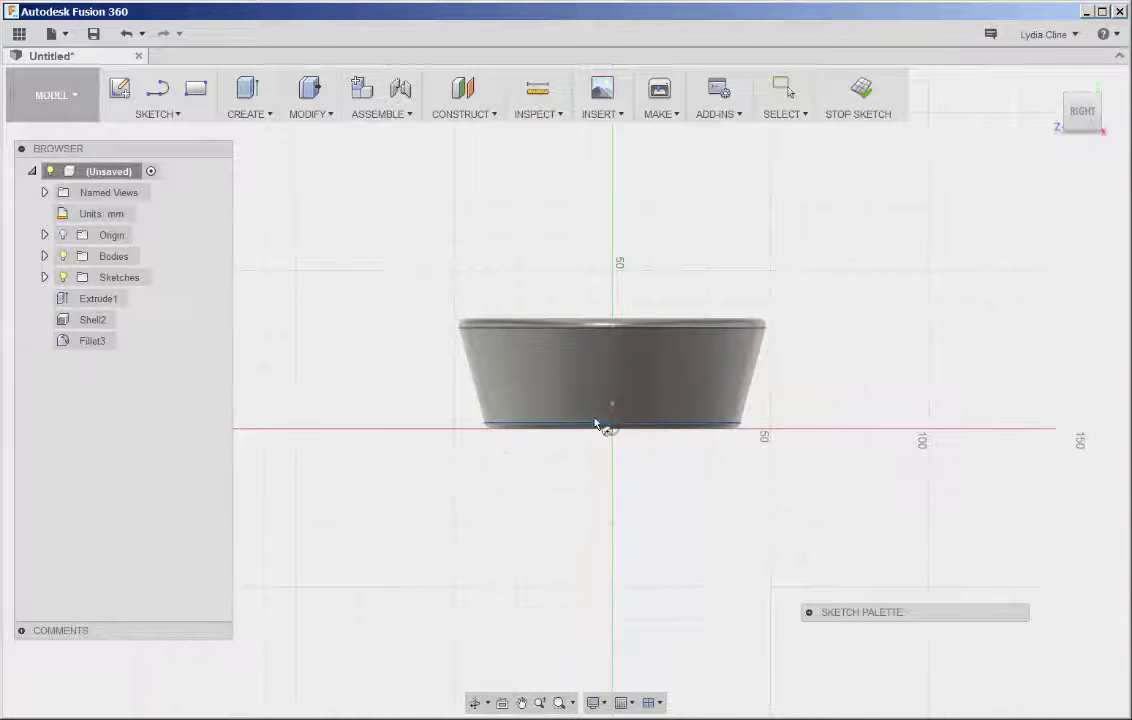
pyautogui.scroll(4, 597, 425)
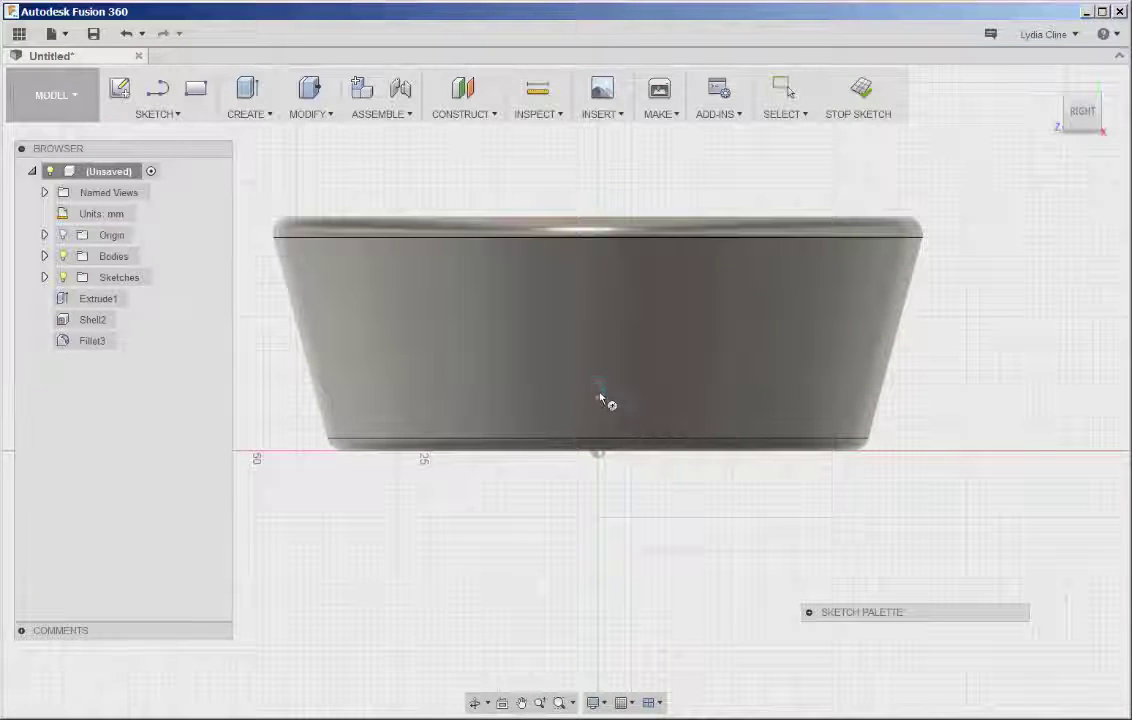
pyautogui.click(600, 399)
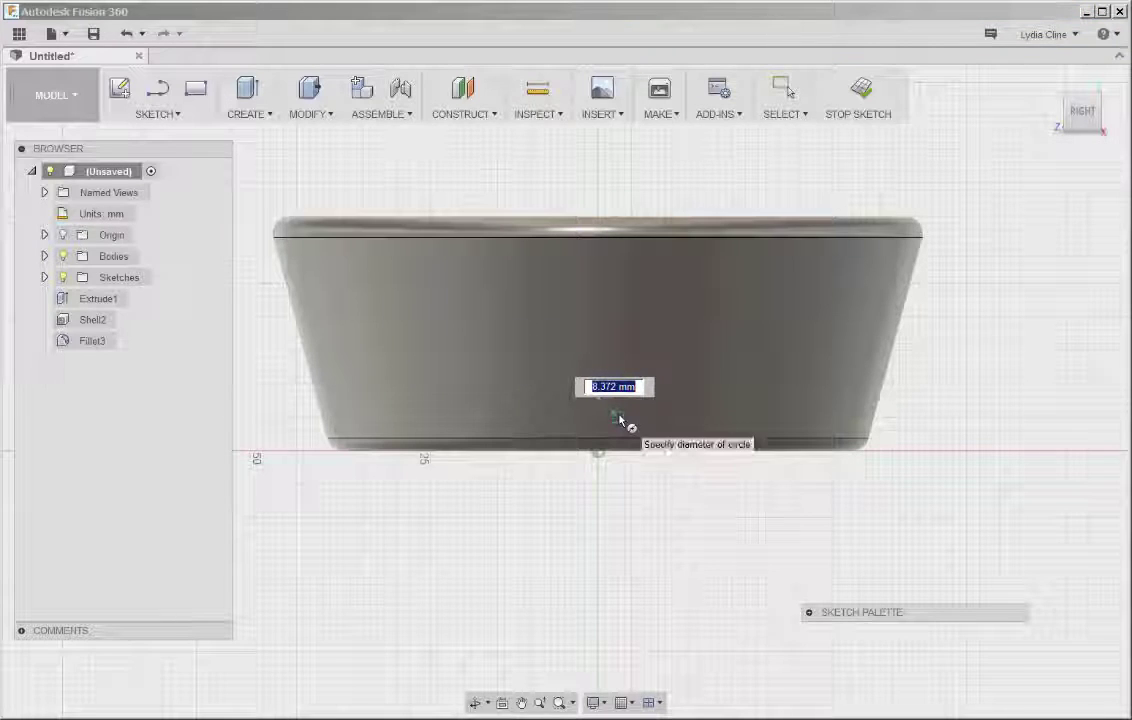
pyautogui.click(619, 421)
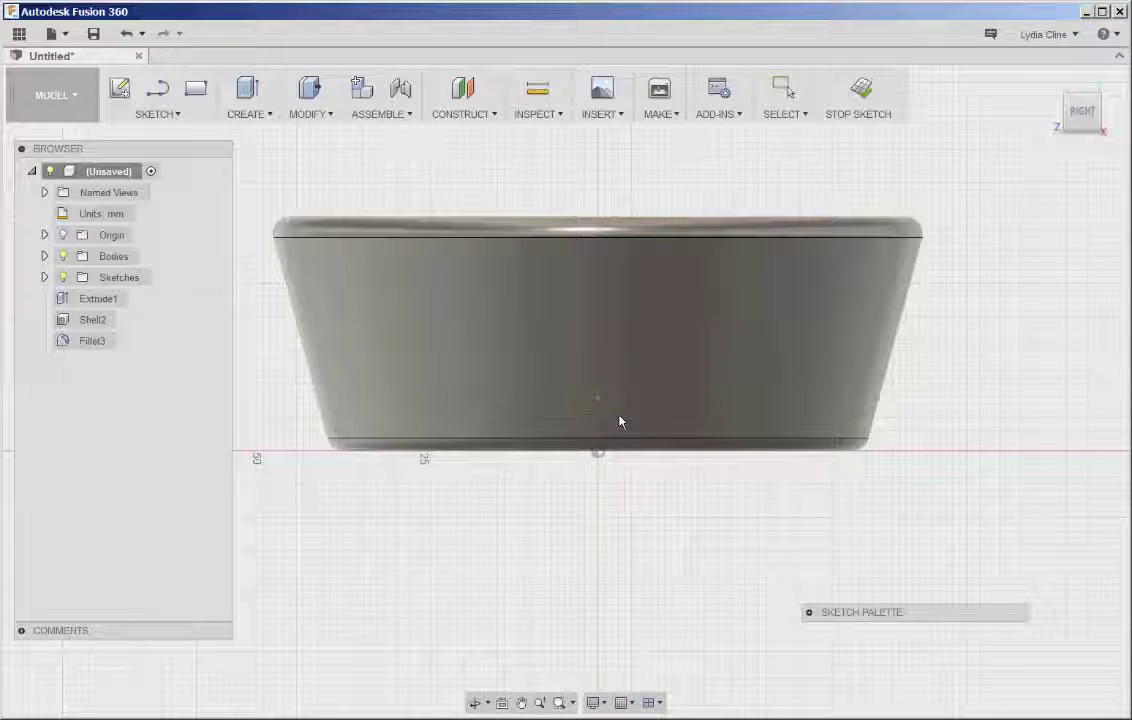
pyautogui.click(862, 88)
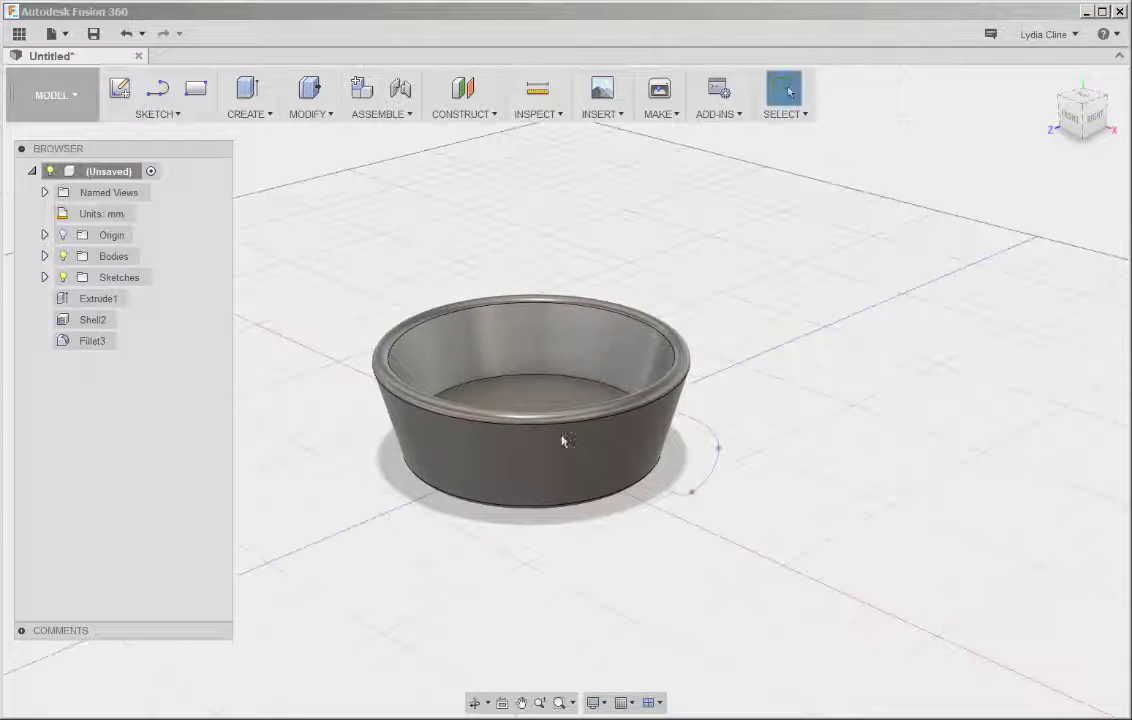
pyautogui.scroll(3, 526, 473)
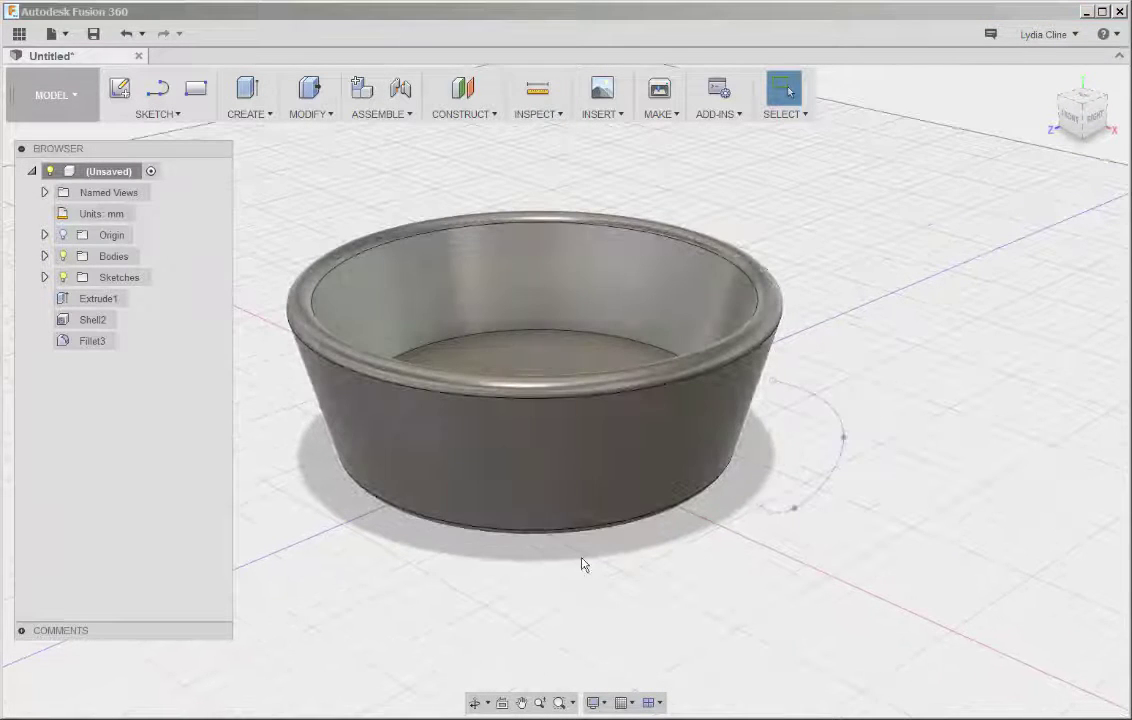
pyautogui.keyDown('shift'); pyautogui.moveTo(633, 594); pyautogui.dragTo(637, 566, button='middle'); pyautogui.keyUp('shift')
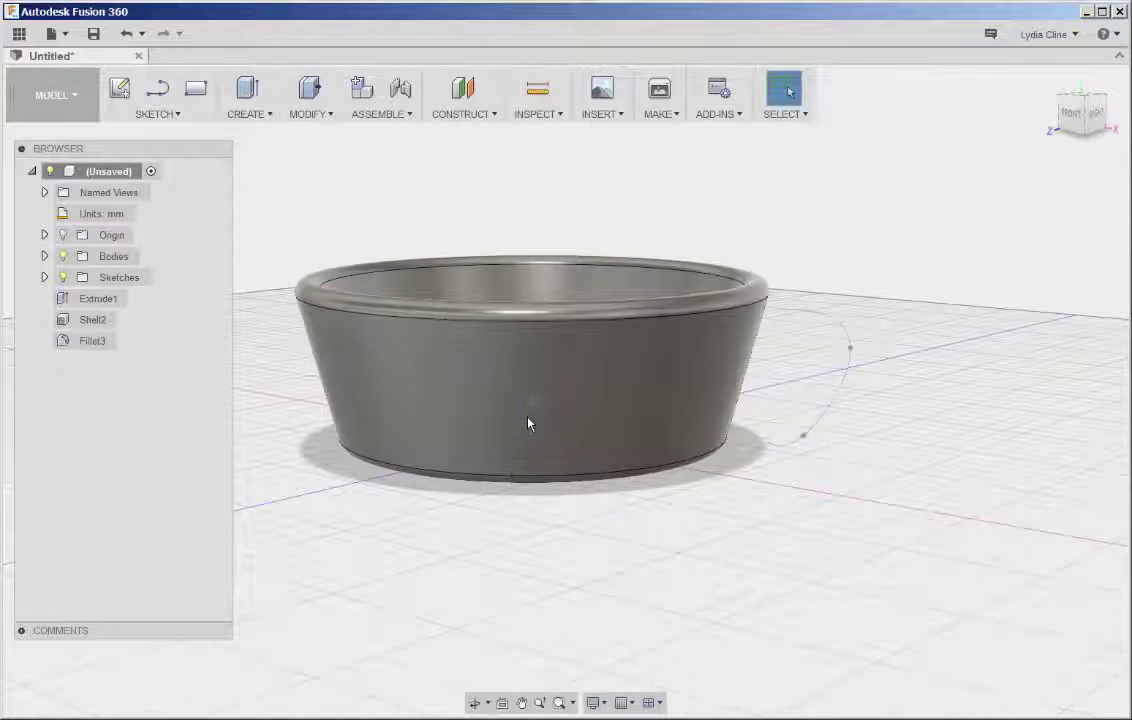
pyautogui.click(529, 424)
pyautogui.rightClick(529, 423)
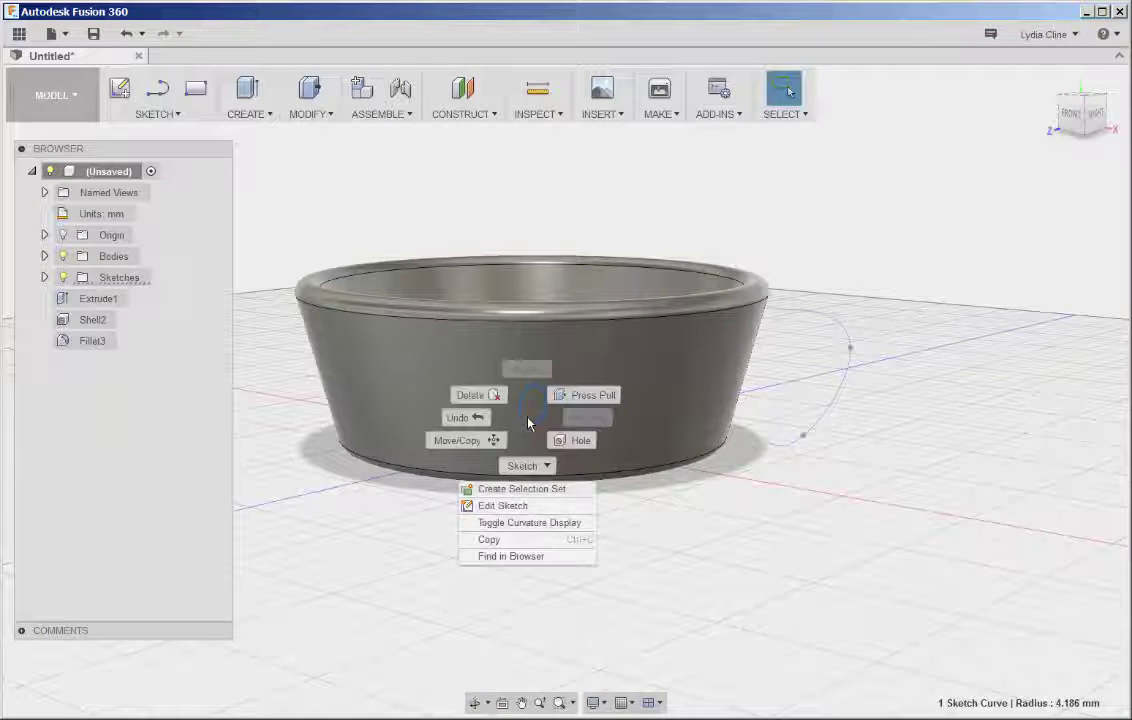
pyautogui.click(483, 448)
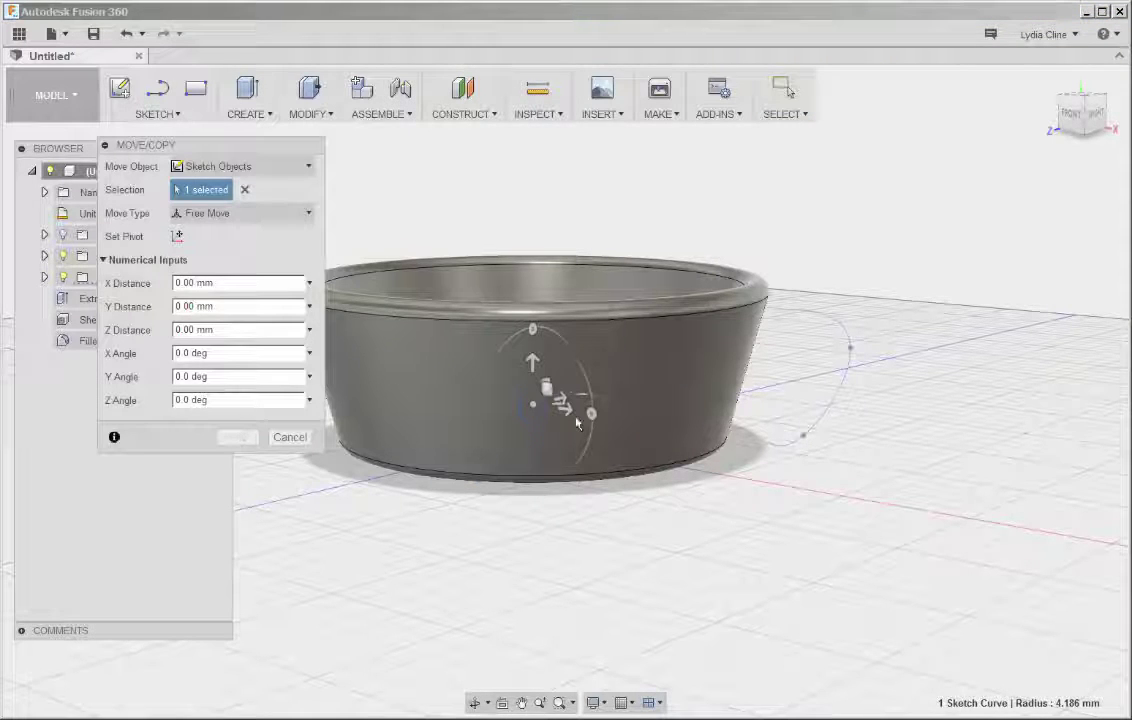
pyautogui.moveTo(577, 424)
pyautogui.mouseDown()
pyautogui.moveTo(604, 418)
pyautogui.moveTo(575, 418)
pyautogui.mouseUp()
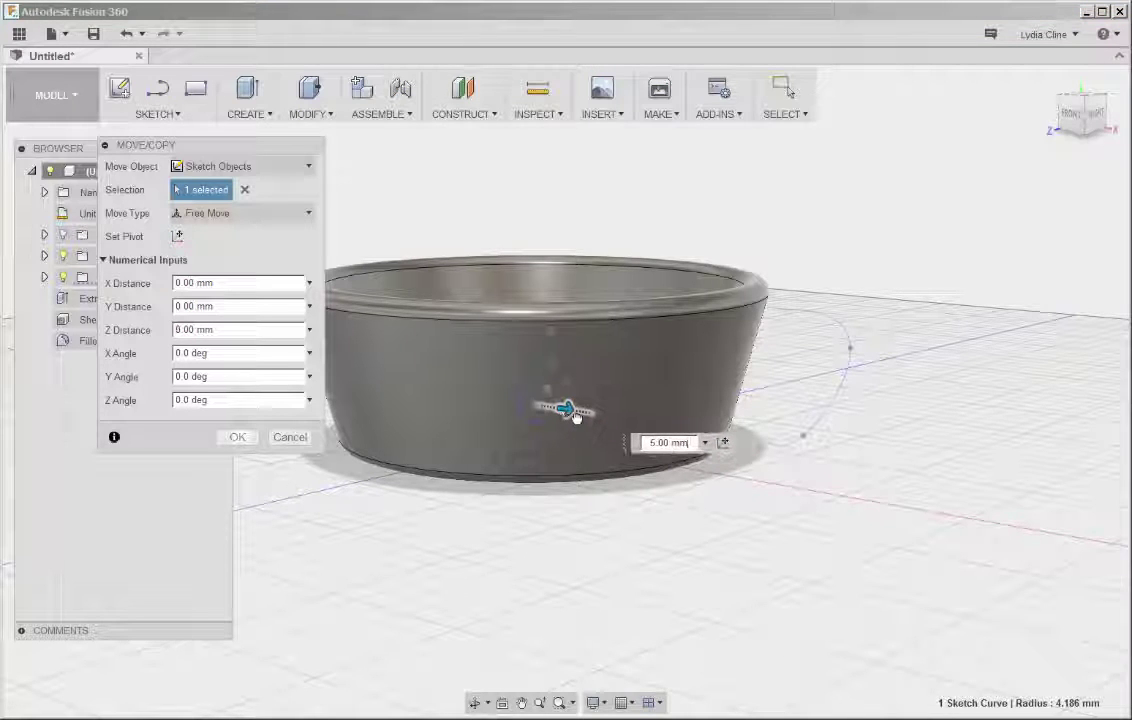
pyautogui.click(294, 440)
pyautogui.scroll(10, 531, 430)
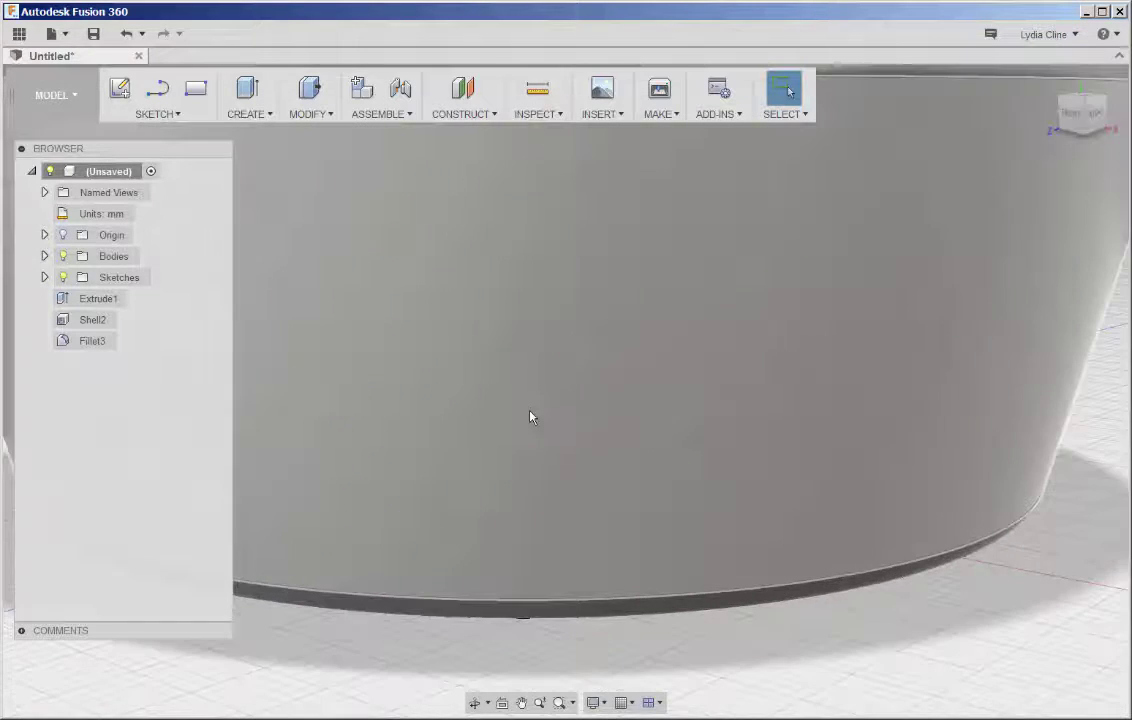
pyautogui.scroll(3, 531, 407)
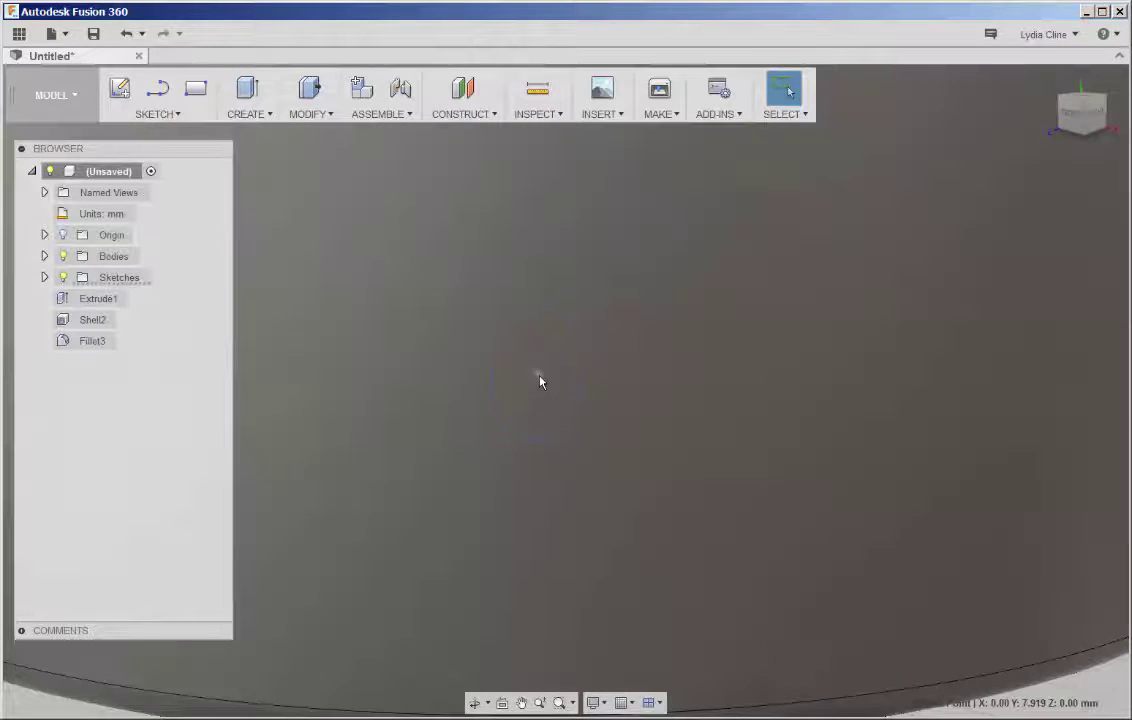
pyautogui.rightClick(540, 381)
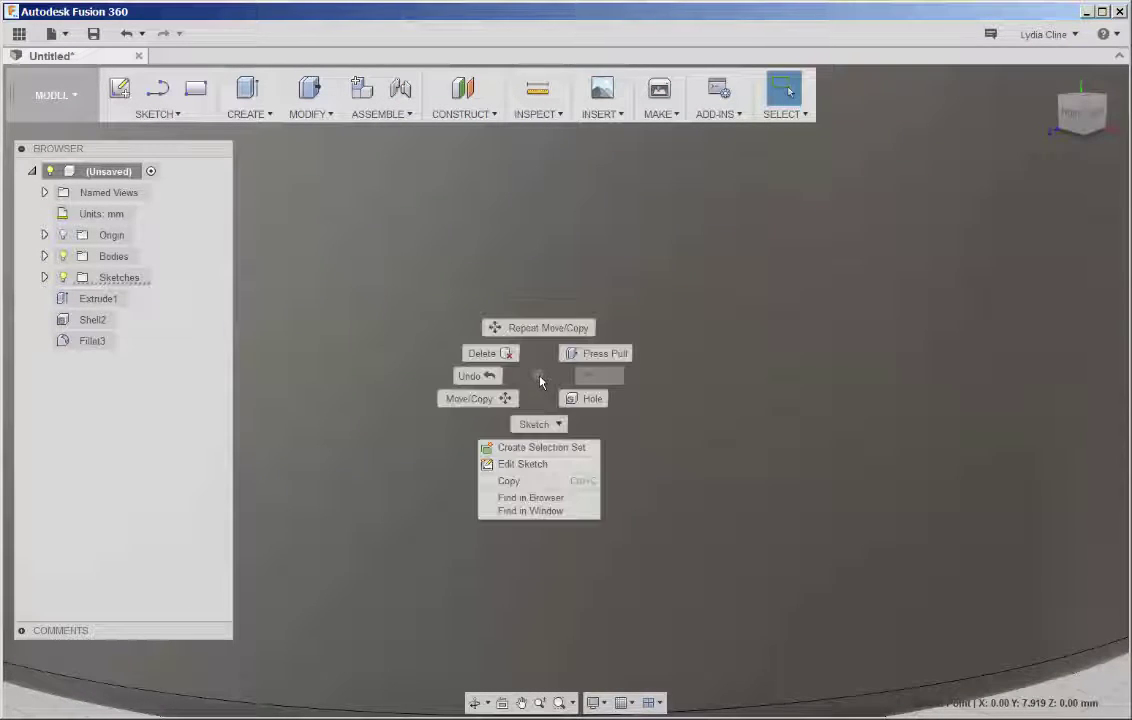
pyautogui.click(489, 353)
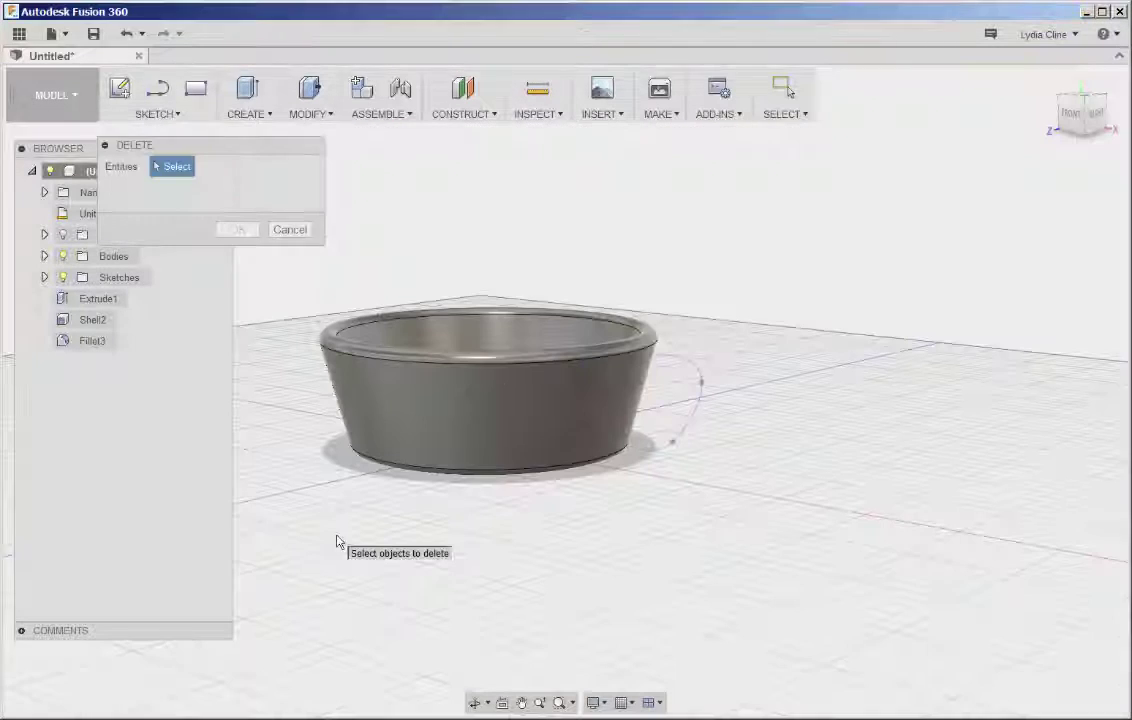
pyautogui.press('Escape')
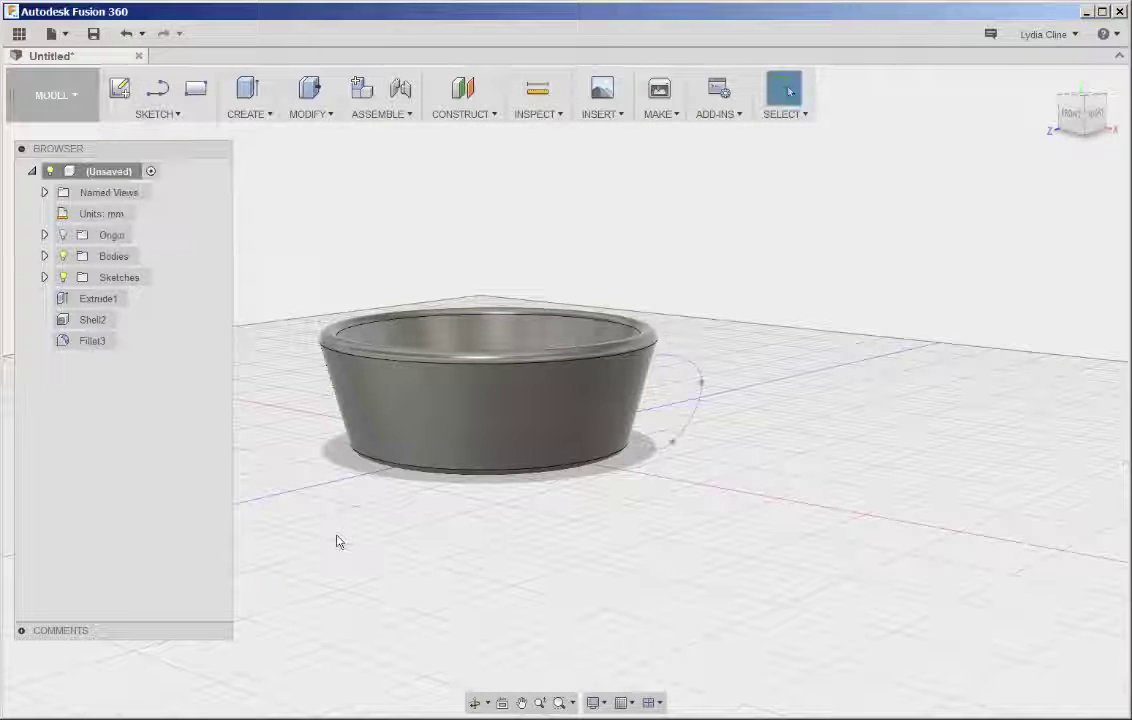
# Step: Move the sketched circle 58 mm along Z out of the cup to the lower end of the handle spline
pyautogui.click(494, 437)
pyautogui.rightClick(492, 433)
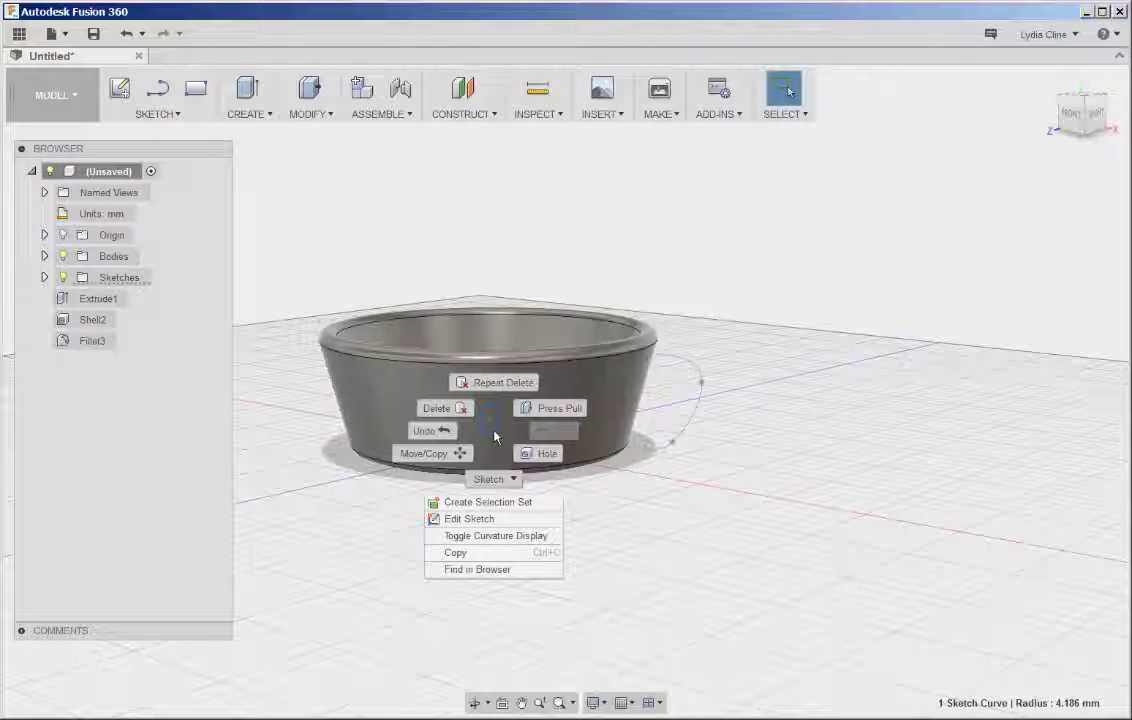
pyautogui.click(440, 454)
pyautogui.moveTo(523, 424); pyautogui.dragTo(665, 475)
pyautogui.scroll(5, 615, 422)
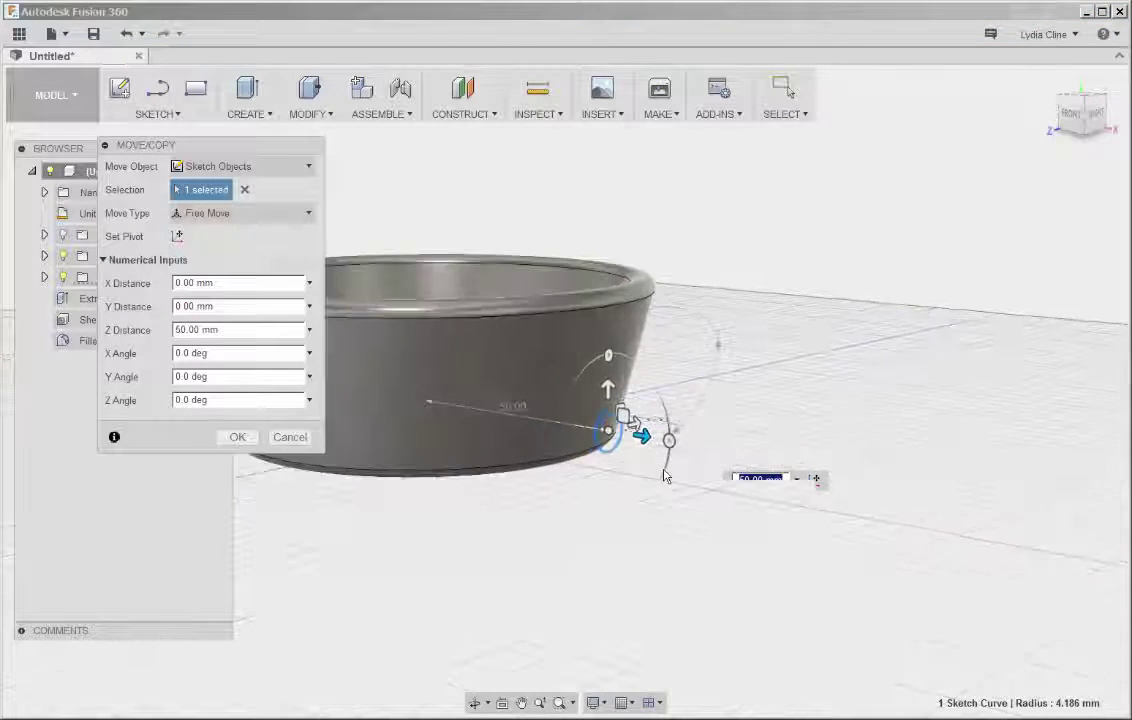
pyautogui.moveTo(592, 400); pyautogui.dragTo(670, 435)
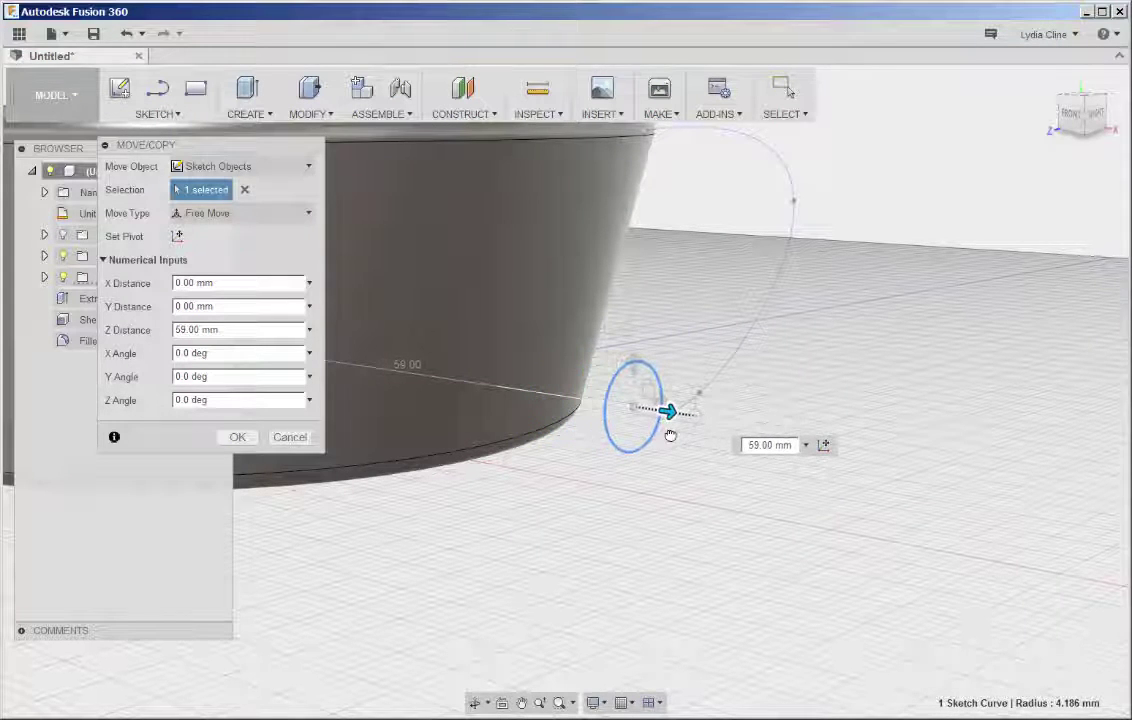
pyautogui.scroll(3, 660, 438)
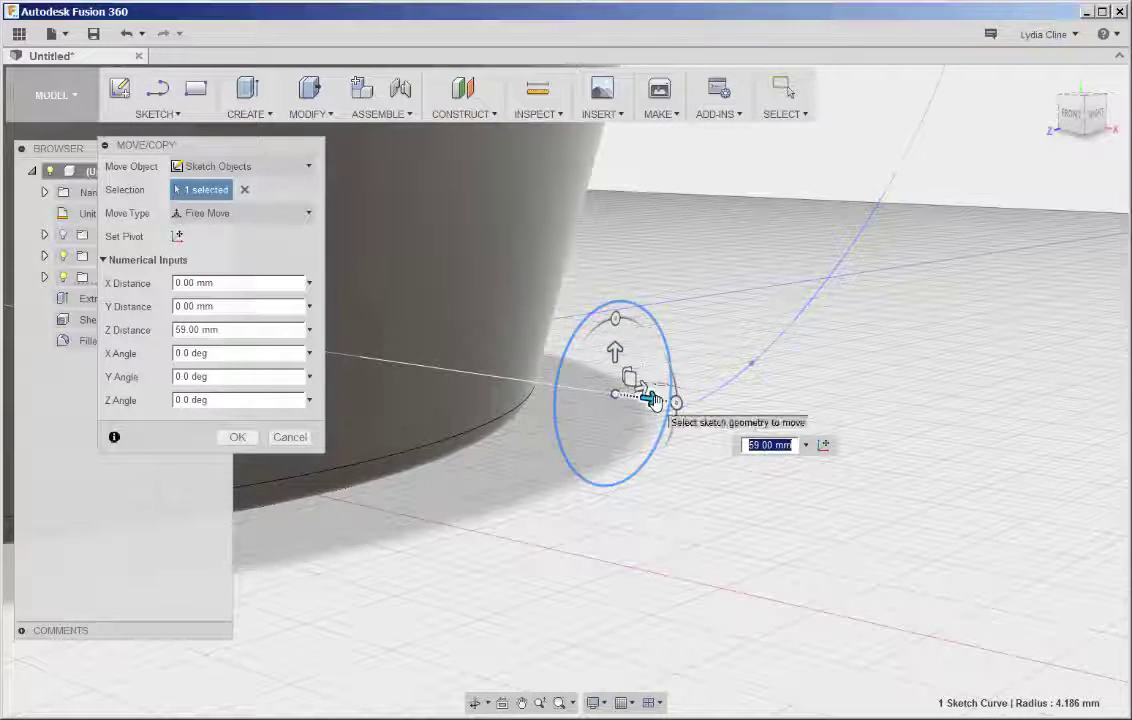
pyautogui.moveTo(650, 400); pyautogui.dragTo(639, 399)
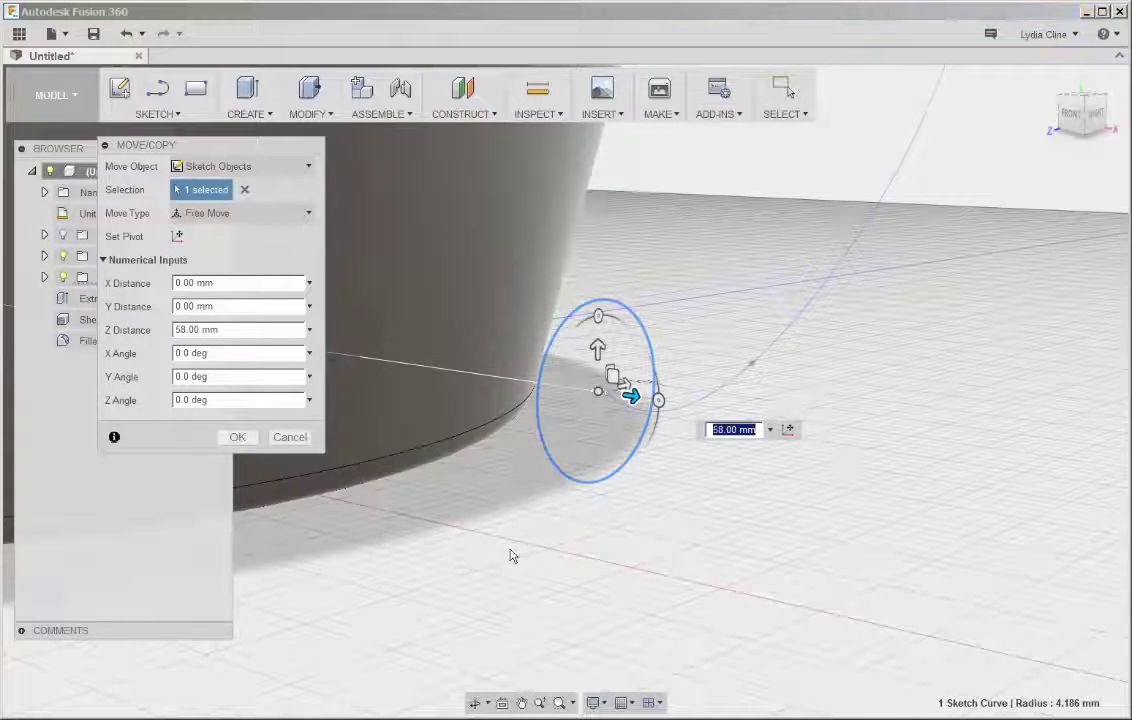
pyautogui.click(238, 437)
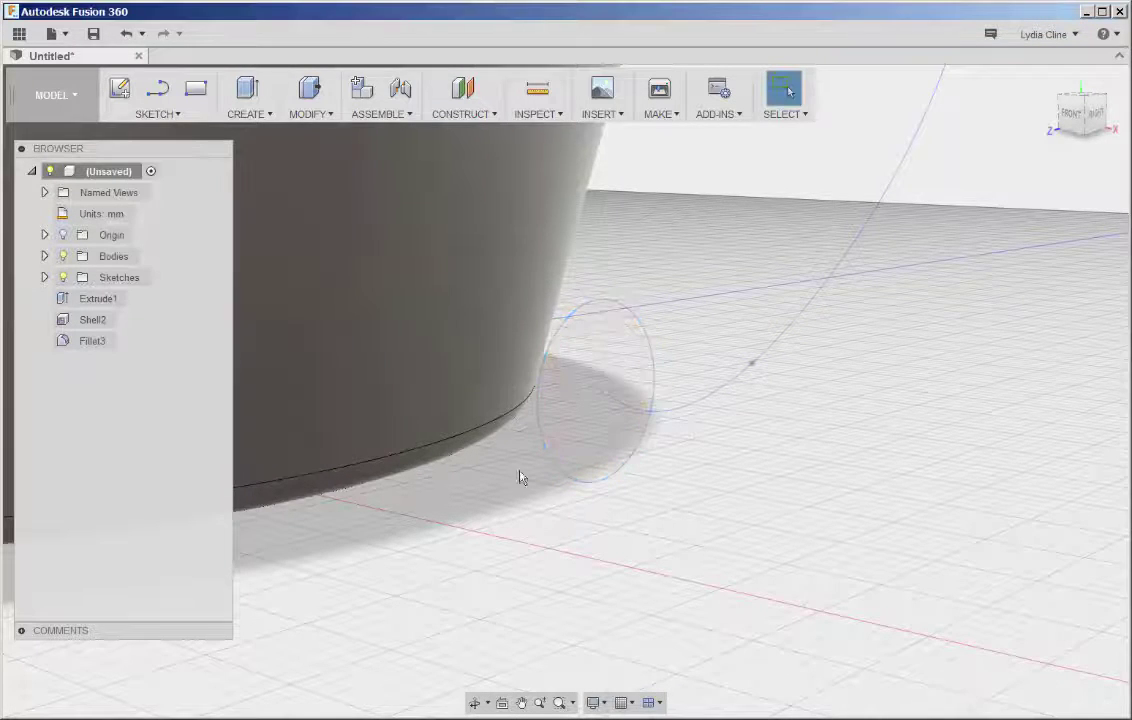
# Step: Sweep the circle along the full handle spline as a single-path, perpendicular sweep that creates a new body
pyautogui.scroll(-5, 533, 500)
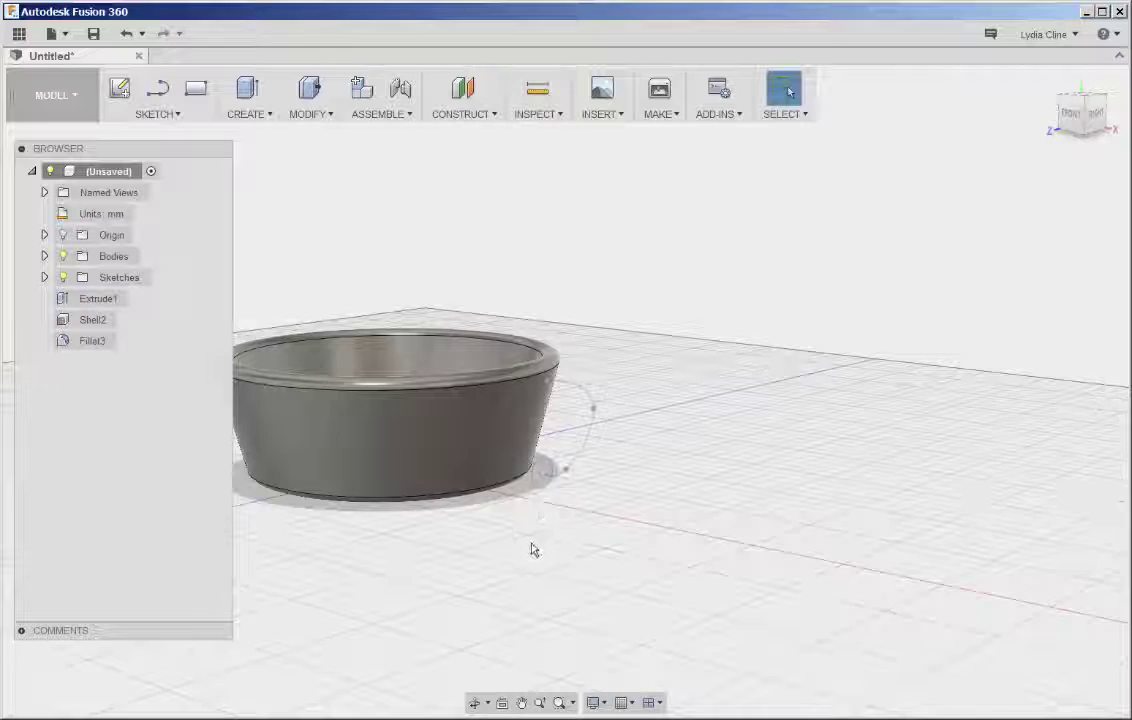
pyautogui.moveTo(533, 545); pyautogui.dragTo(579, 556, button='middle')
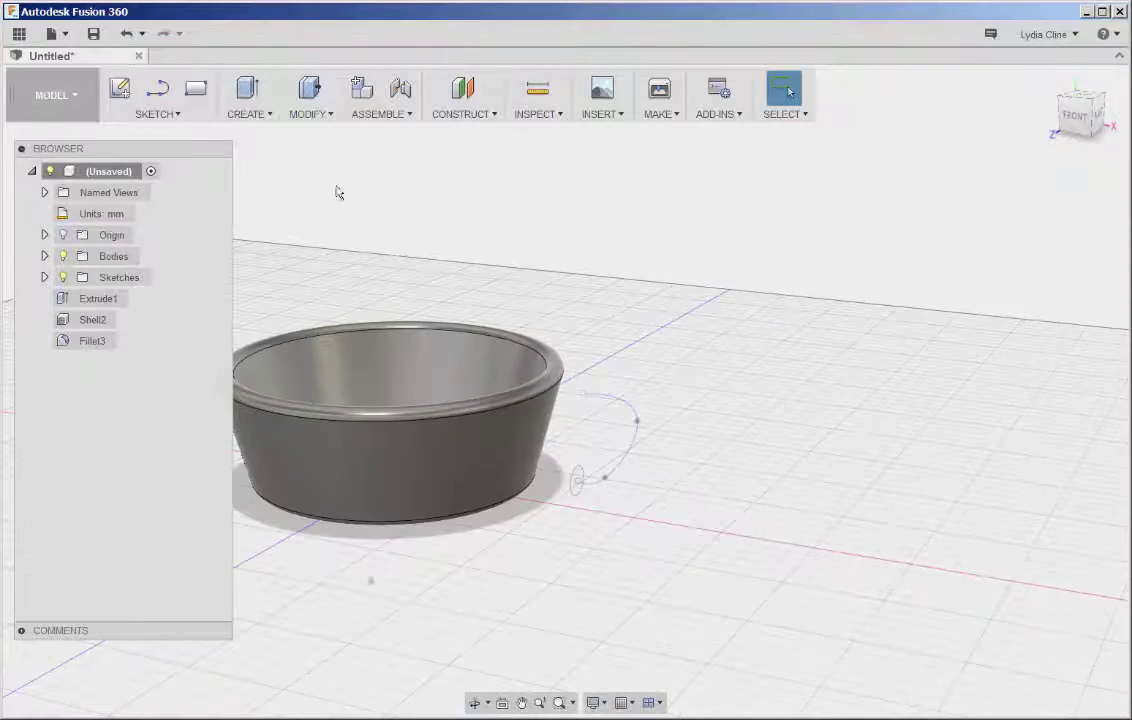
pyautogui.click(272, 119)
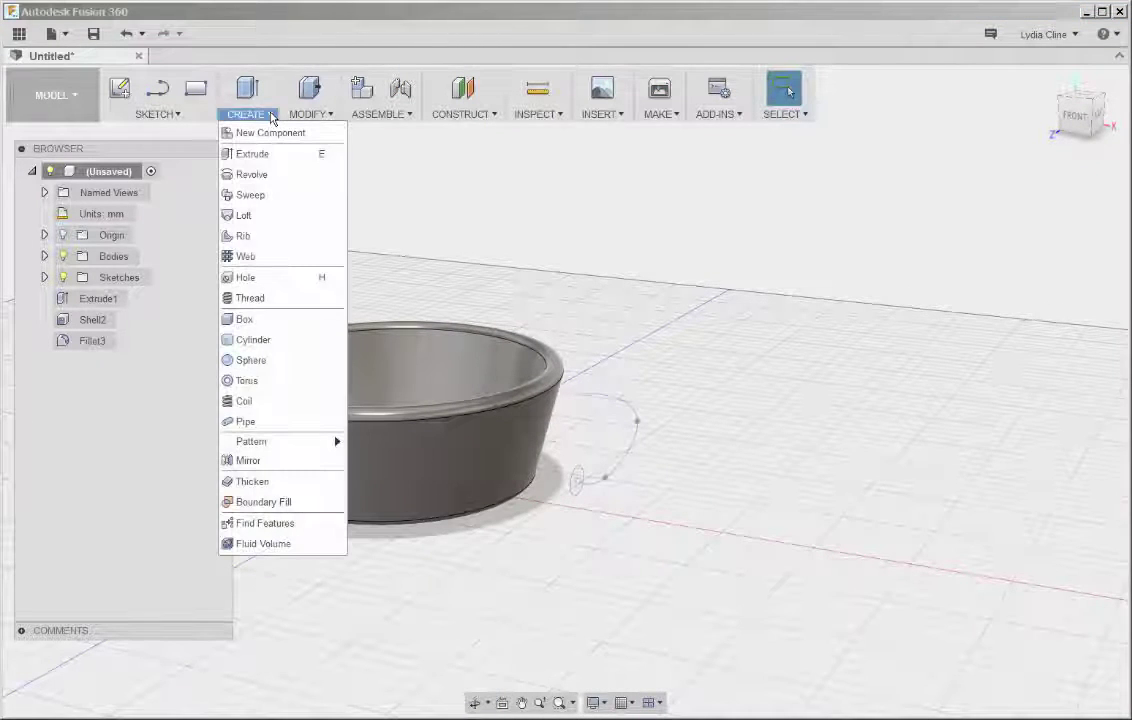
pyautogui.click(250, 196)
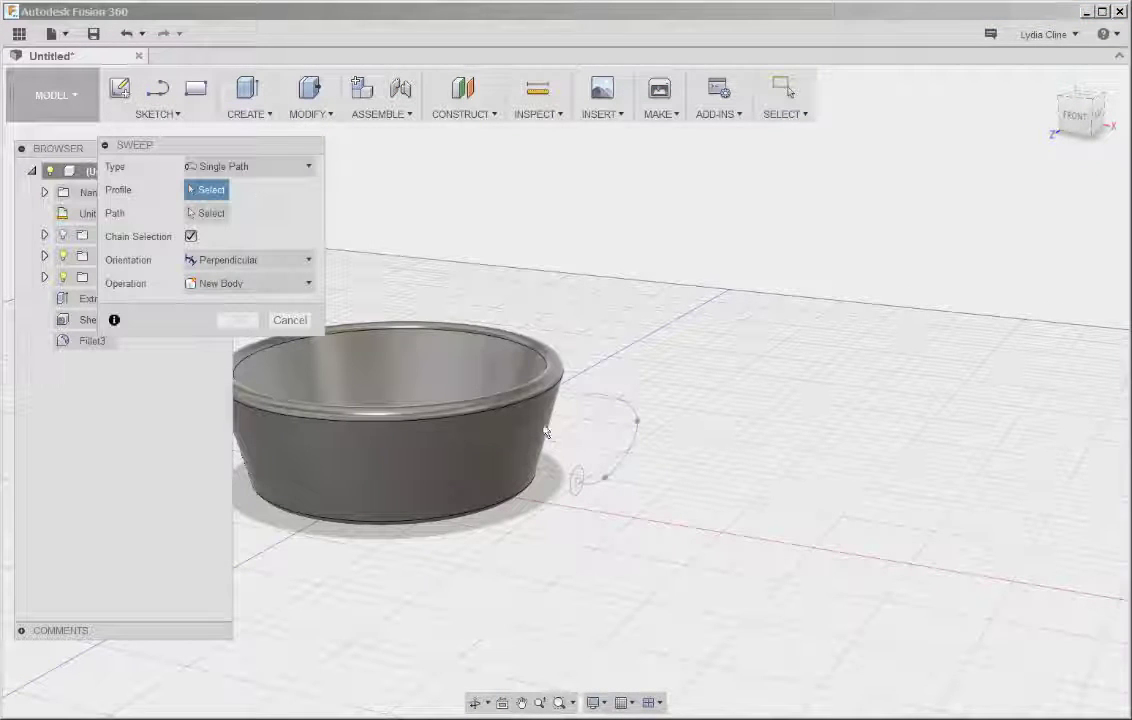
pyautogui.click(575, 485)
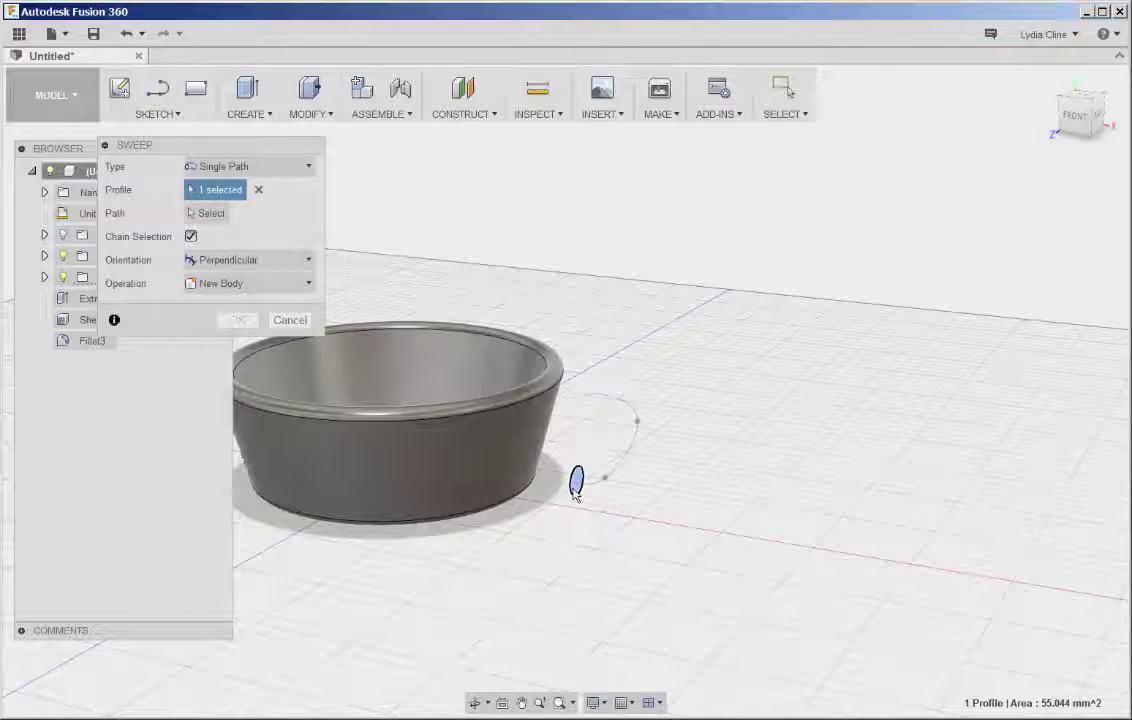
pyautogui.click(211, 218)
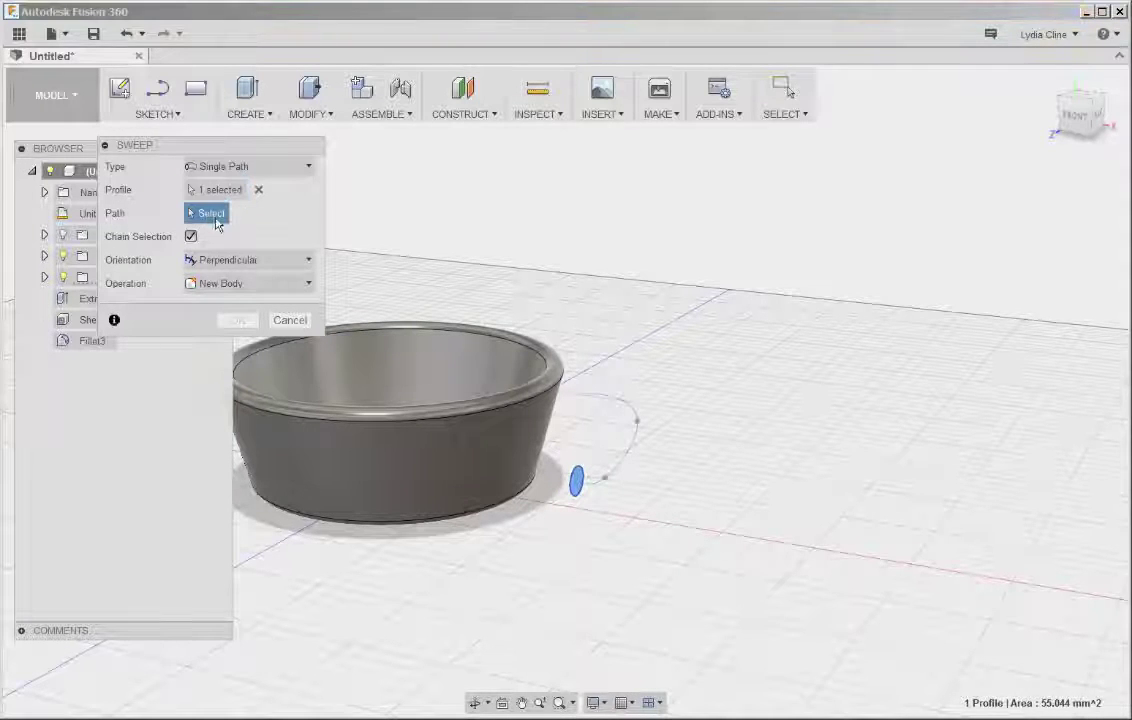
pyautogui.click(620, 466)
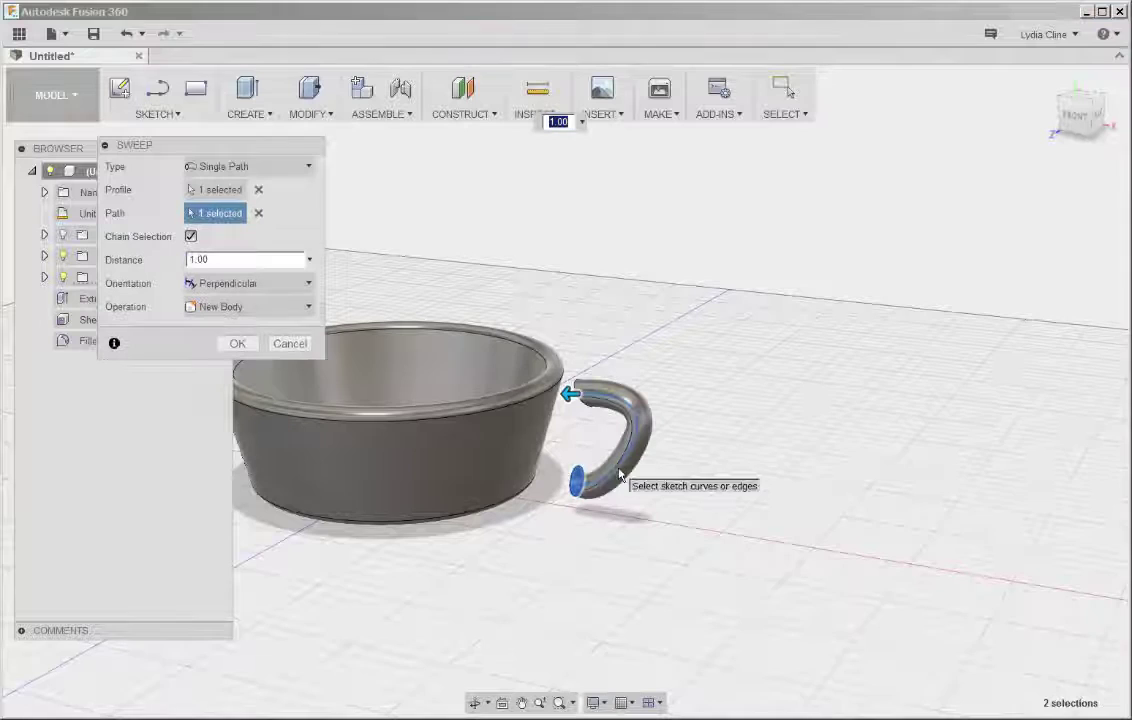
pyautogui.scroll(1, 567, 435)
pyautogui.scroll(1, 567, 435)
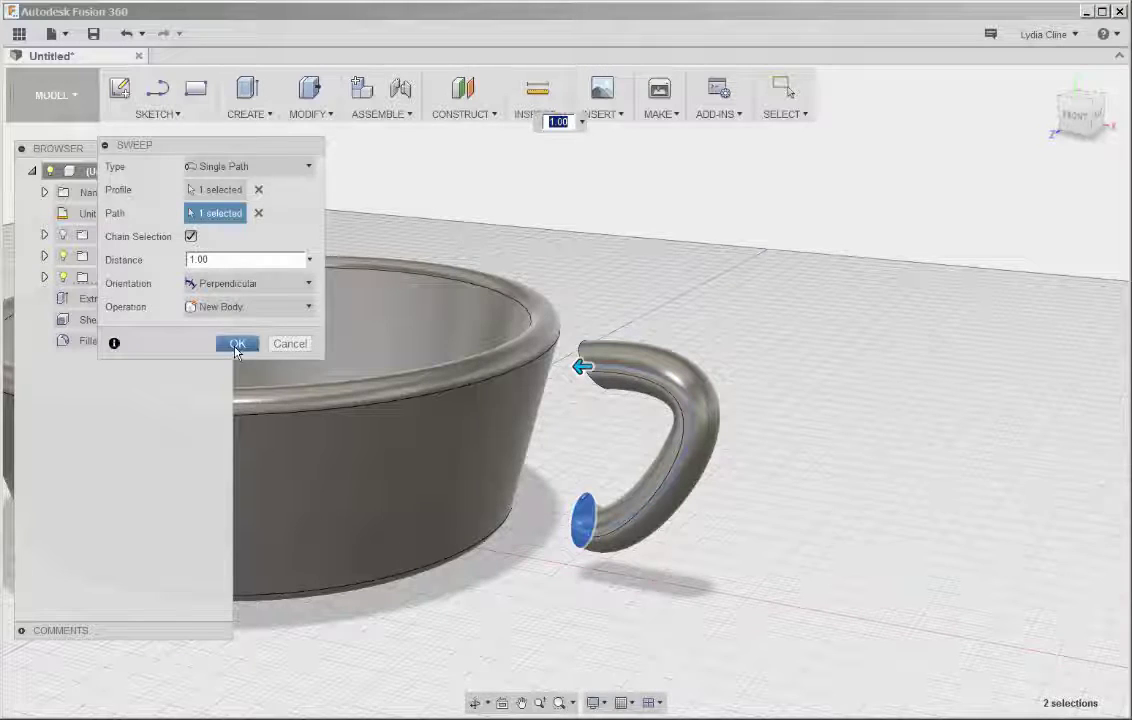
pyautogui.click(237, 345)
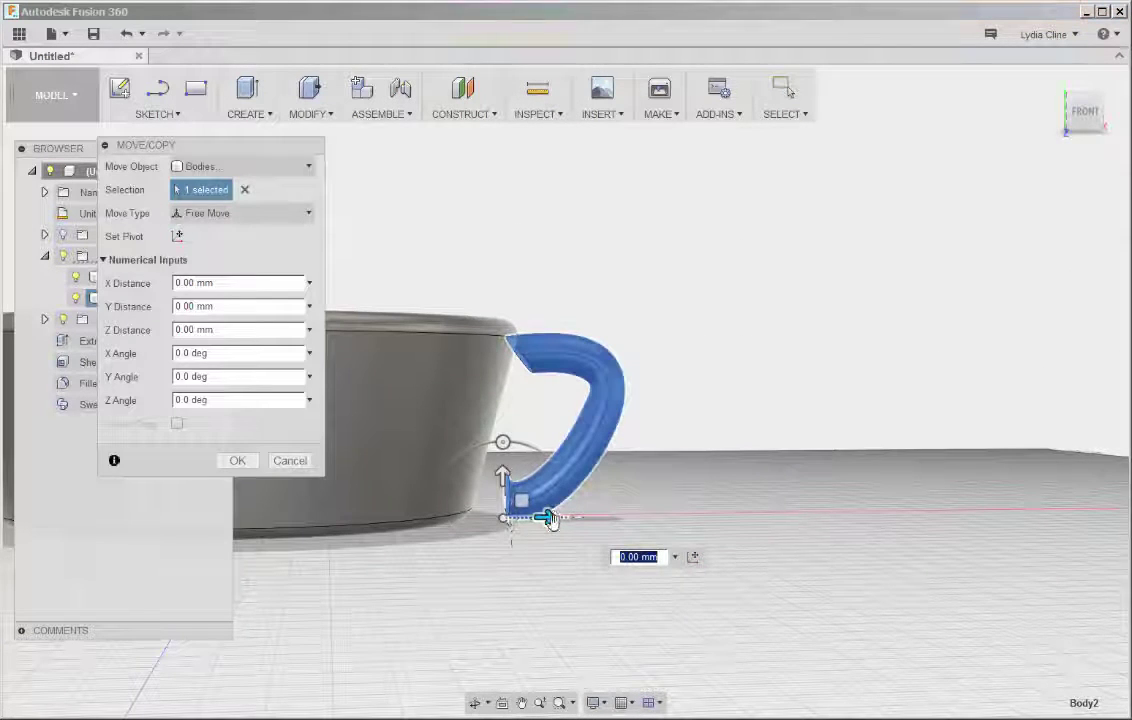
# Step: Move the swept handle body outward along X and slightly upward so both ends stand clear of the cup
pyautogui.moveTo(550, 519); pyautogui.dragTo(630, 518)
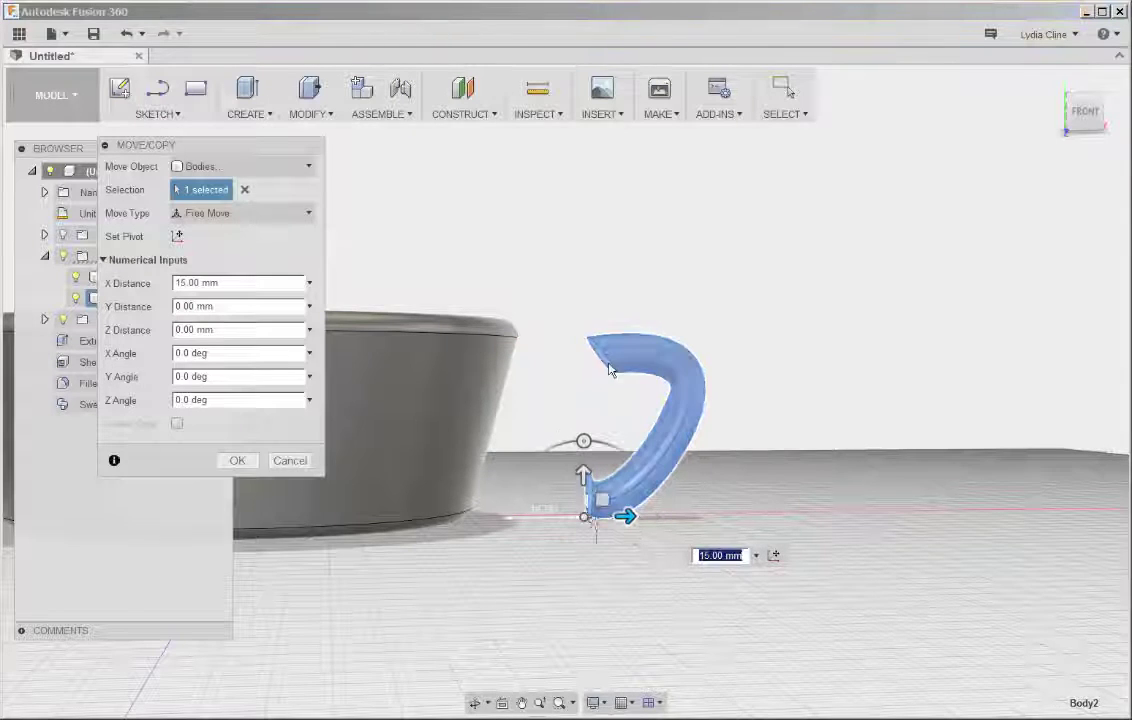
pyautogui.click(289, 461)
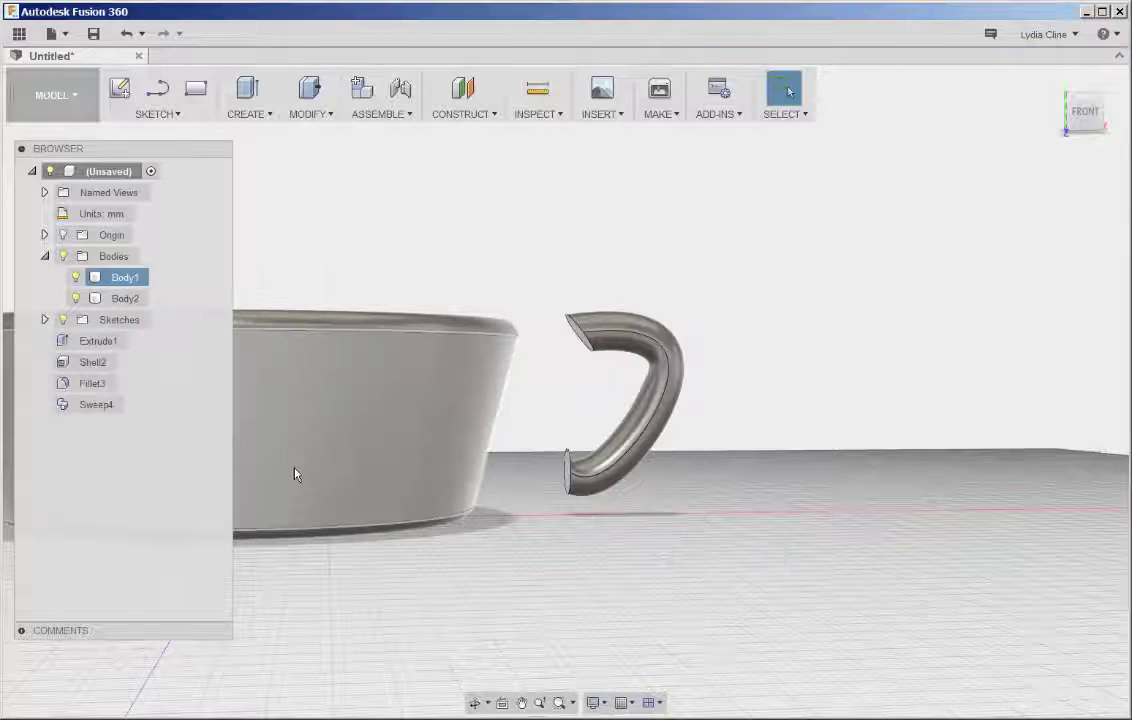
# Step: Rotate the handle's upper end face to a steeper angle toward the cup wall
pyautogui.scroll(3, 550, 366)
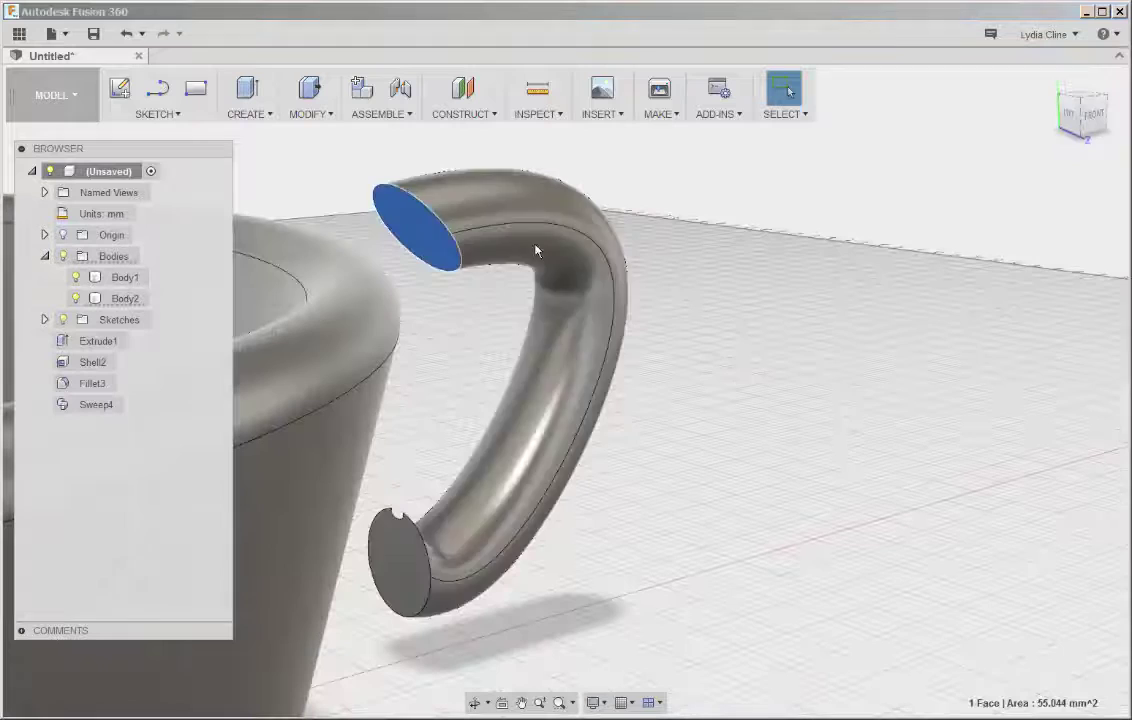
pyautogui.rightClick(427, 234)
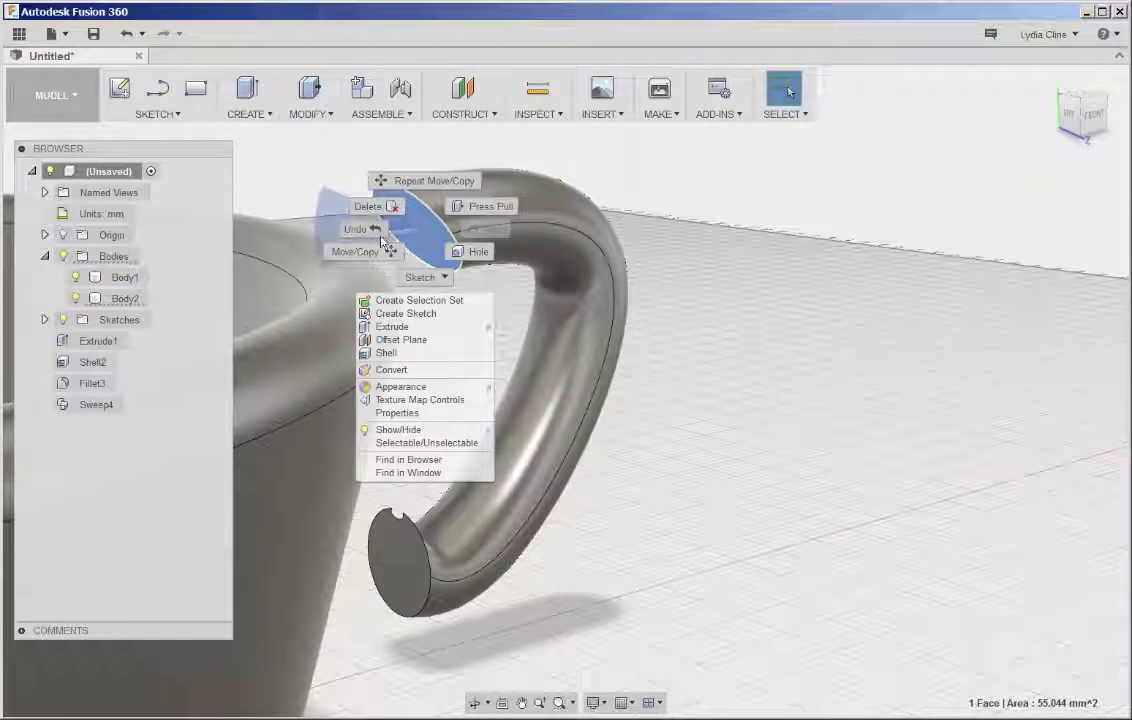
pyautogui.click(358, 250)
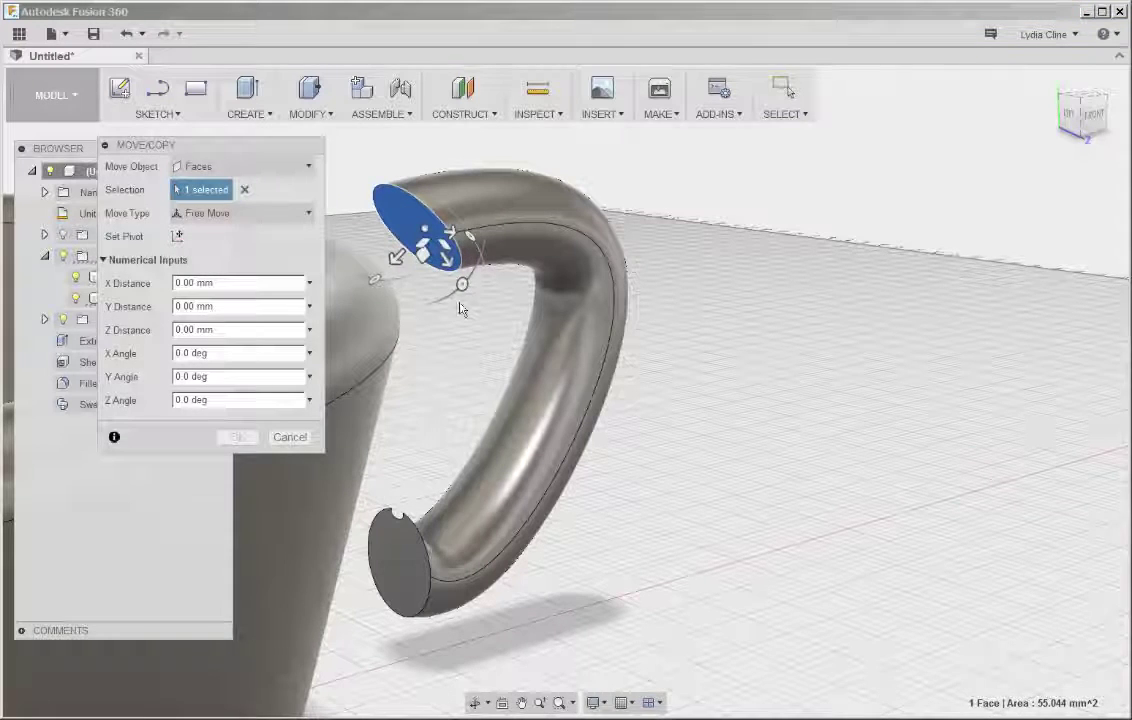
pyautogui.moveTo(462, 285); pyautogui.dragTo(443, 296)
pyautogui.click(238, 446)
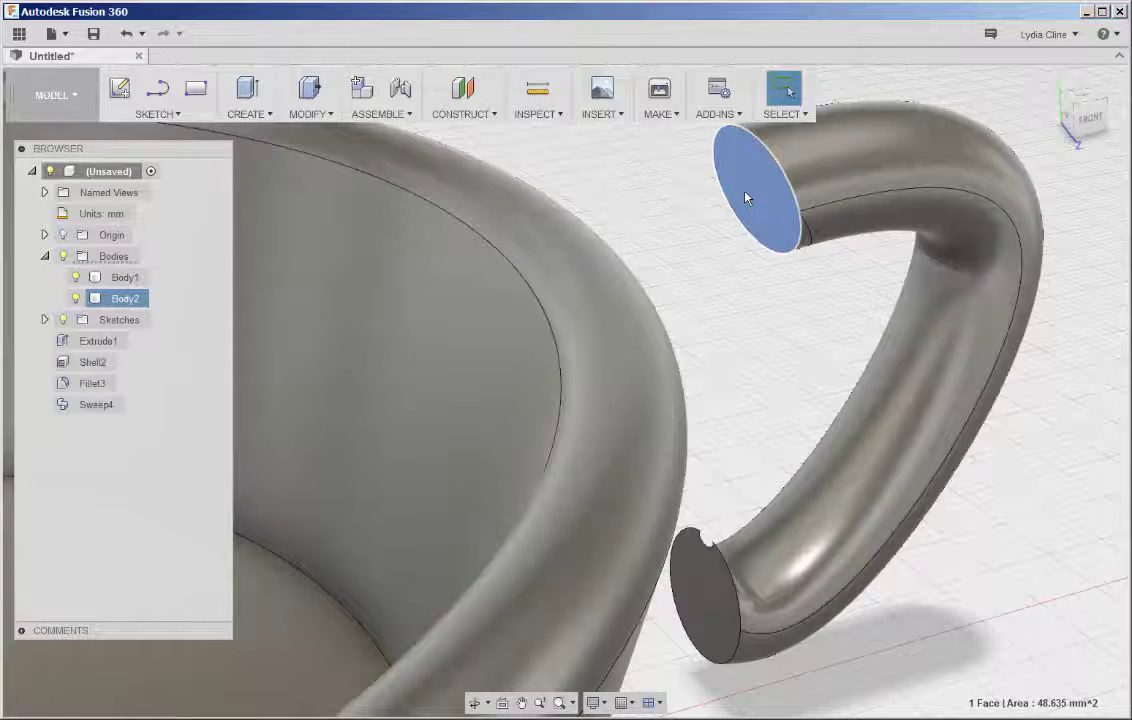
# Step: Move the handle's upper end face -1 mm along Z to trim that end slightly
pyautogui.rightClick(745, 197)
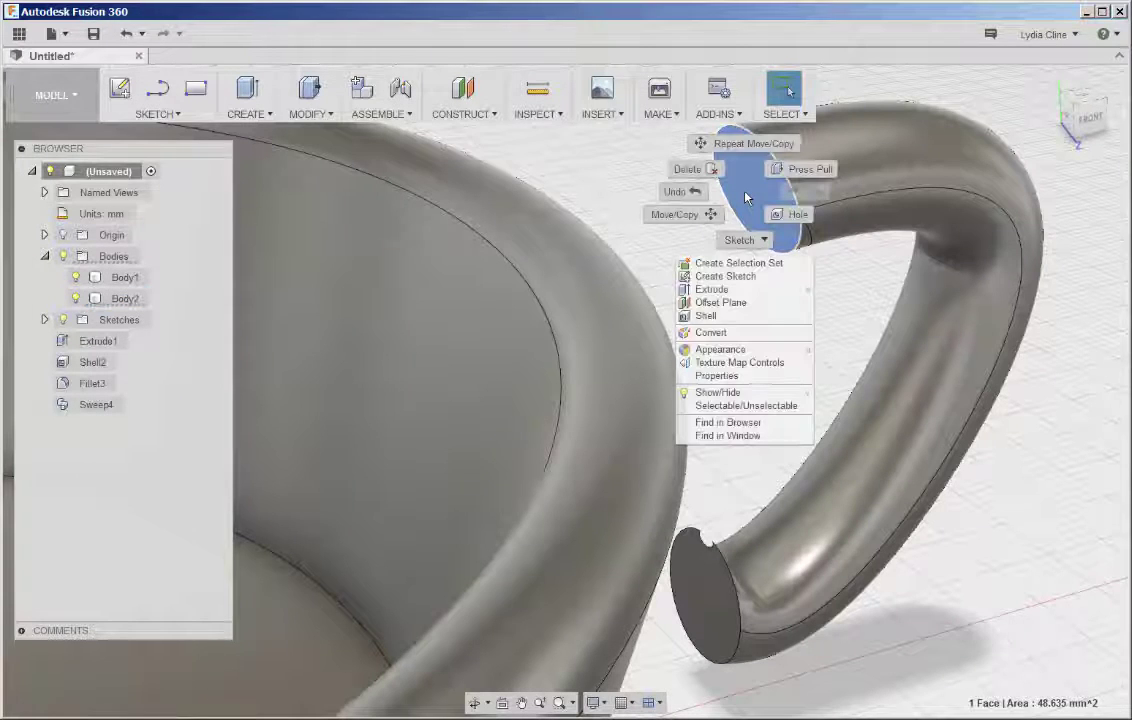
pyautogui.click(676, 216)
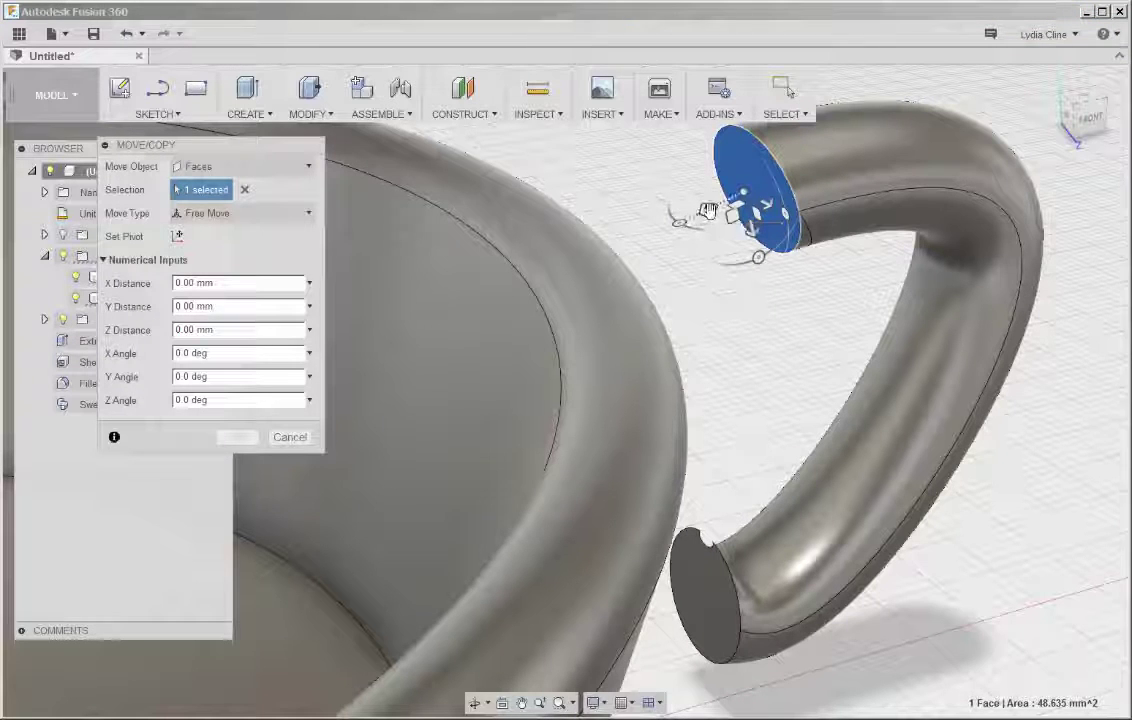
pyautogui.moveTo(715, 210); pyautogui.dragTo(725, 203)
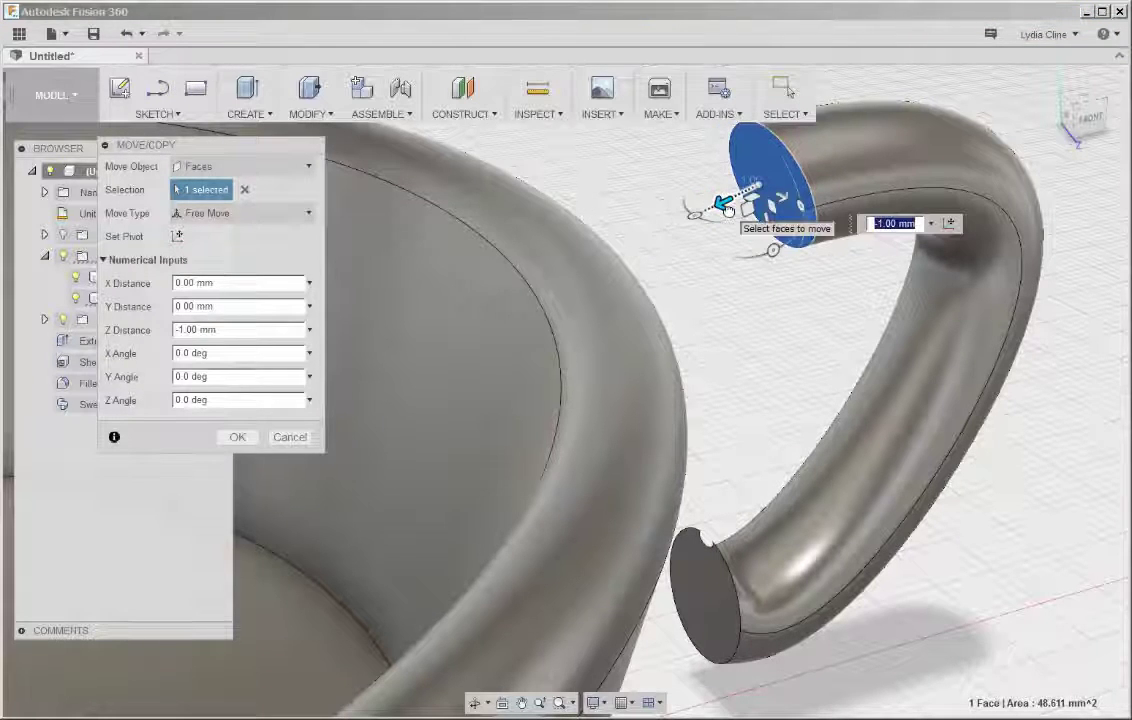
pyautogui.click(237, 438)
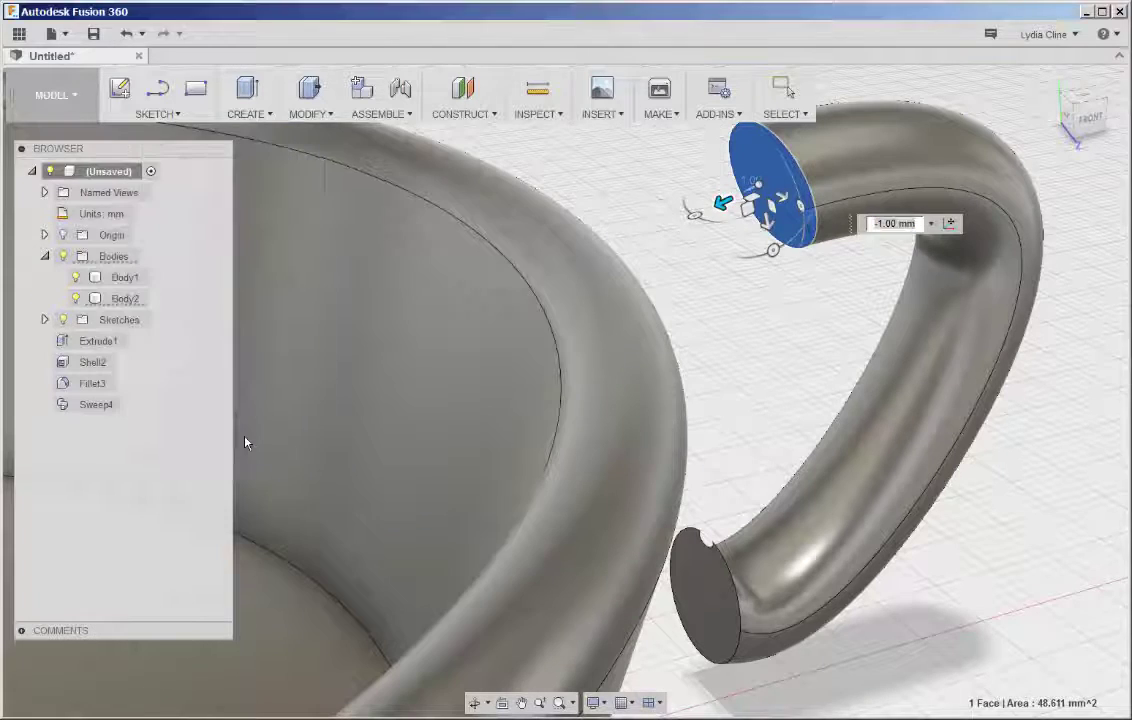
# Step: Move the whole handle body -21 mm along X so its ends run into the cup wall
pyautogui.scroll(-5, 860, 322)
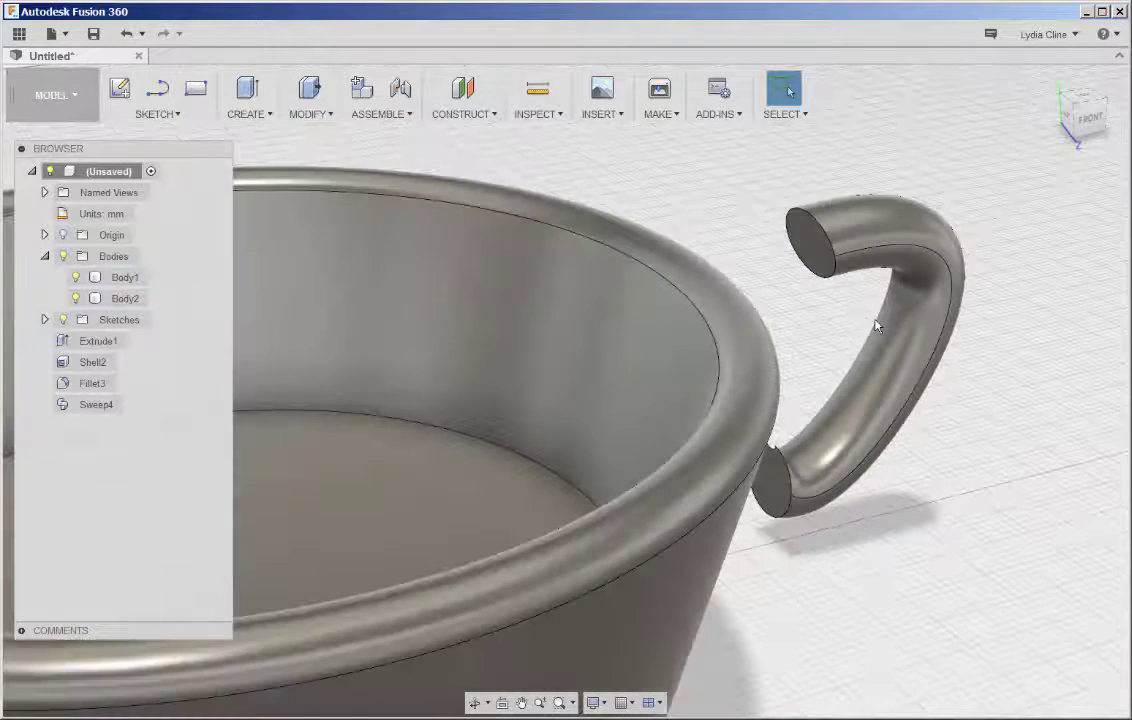
pyautogui.click(897, 354)
pyautogui.keyDown('shift'); pyautogui.moveTo(897, 354); pyautogui.dragTo(854, 331, button='middle'); pyautogui.keyUp('shift')
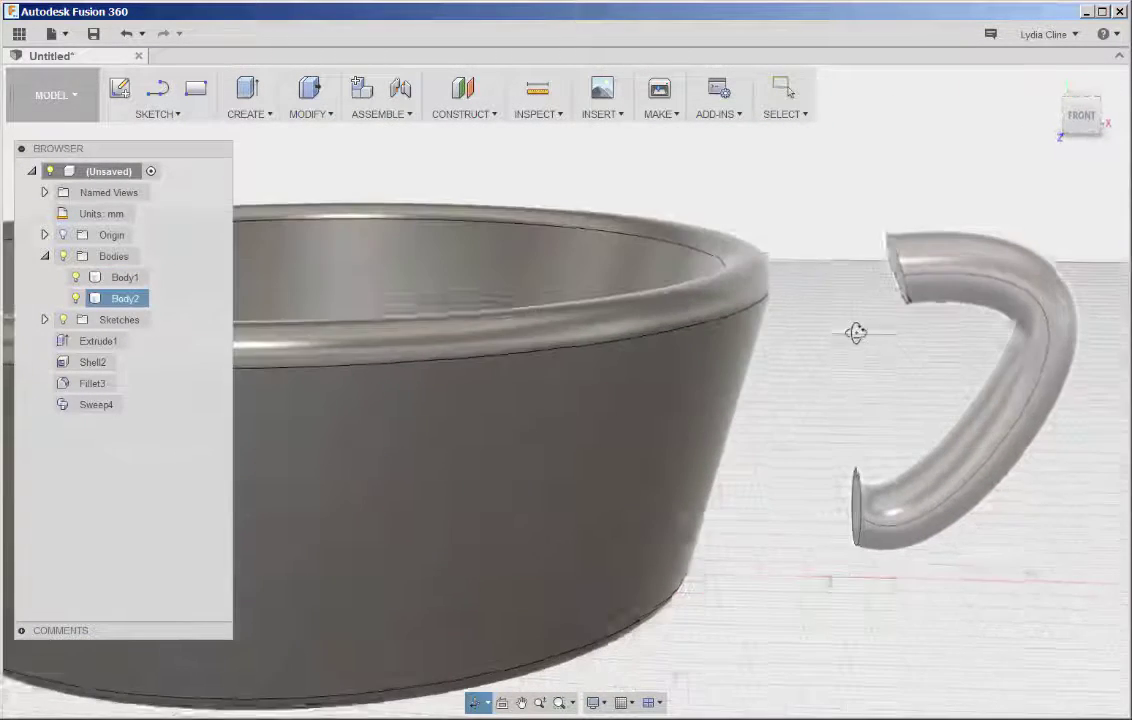
pyautogui.press('Escape')
pyautogui.click(116, 302)
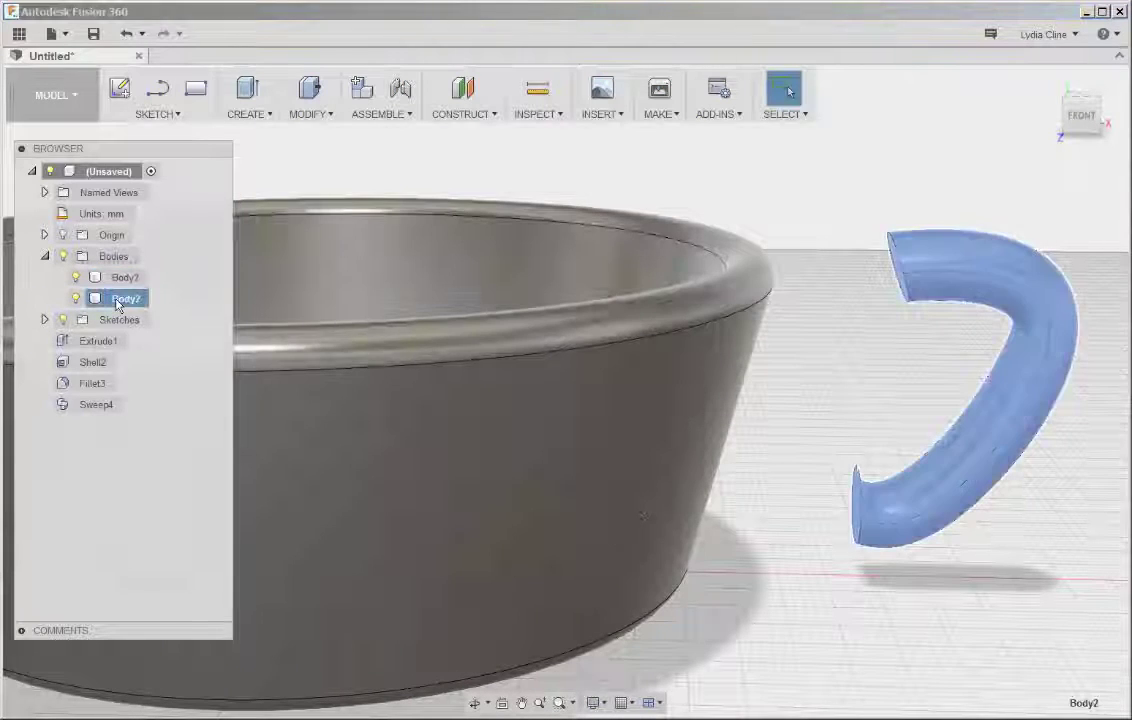
pyautogui.rightClick(960, 257)
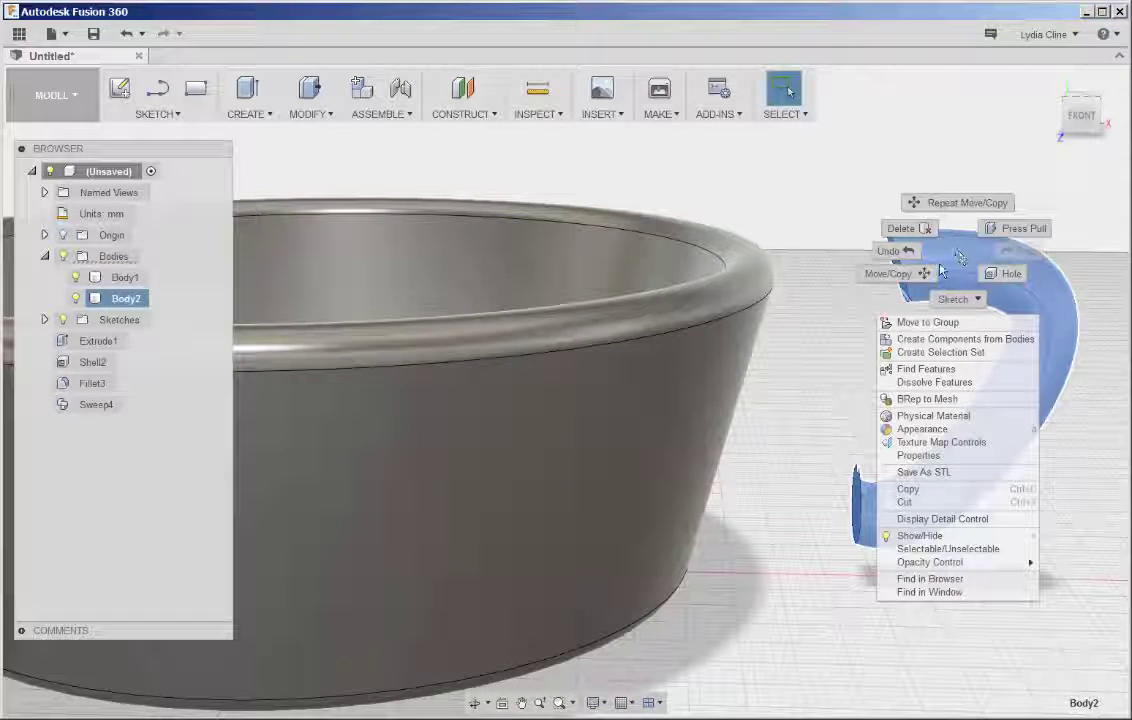
pyautogui.click(900, 273)
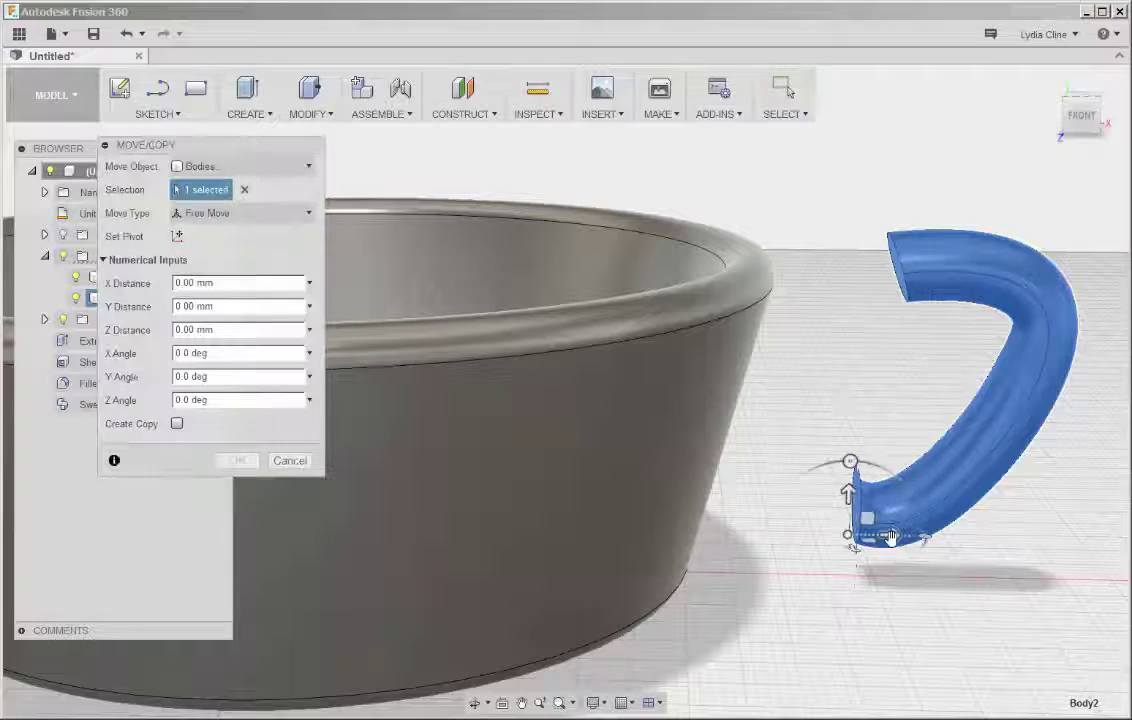
pyautogui.moveTo(890, 537); pyautogui.dragTo(700, 533)
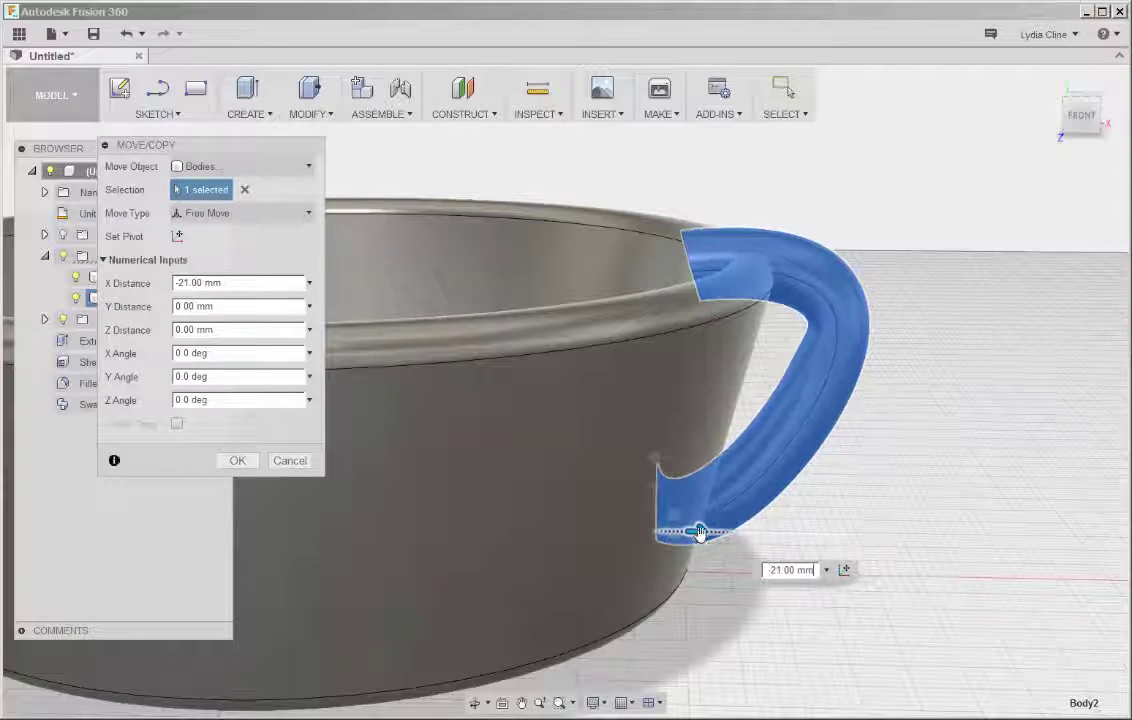
# Step: Move the handle's lower end face -7 mm along Z, shortening that end away from the cup wall
pyautogui.moveTo(655, 485); pyautogui.dragTo(652, 531)
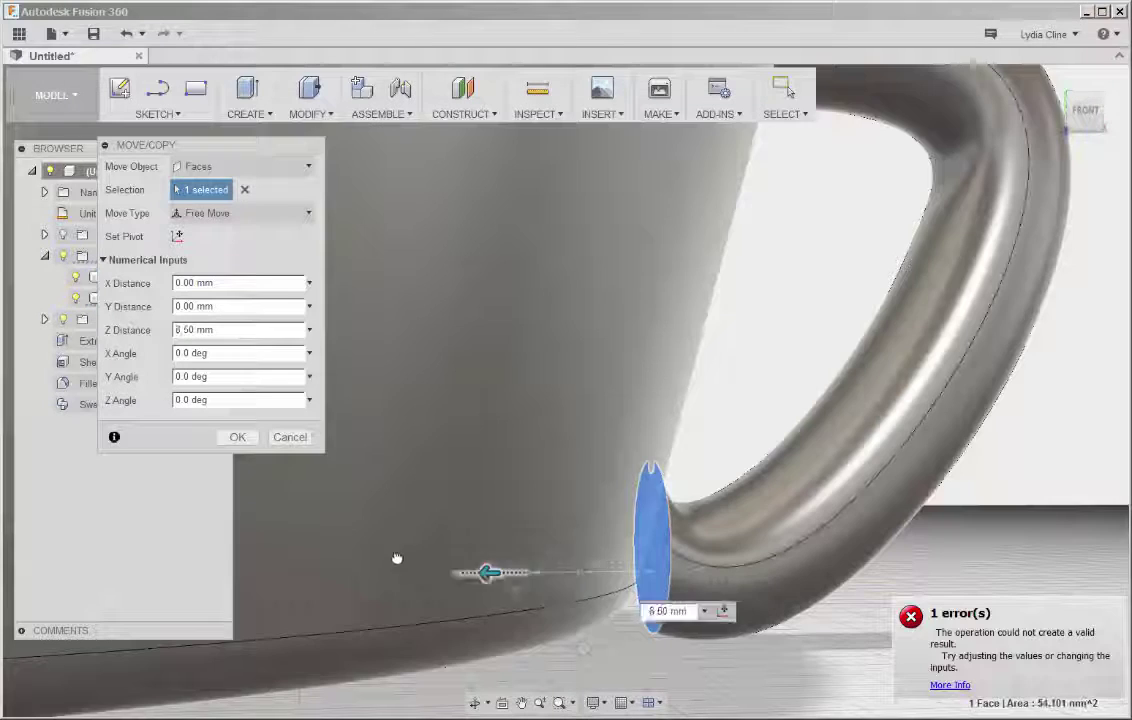
pyautogui.moveTo(397, 556); pyautogui.dragTo(753, 570)
pyautogui.click(240, 440)
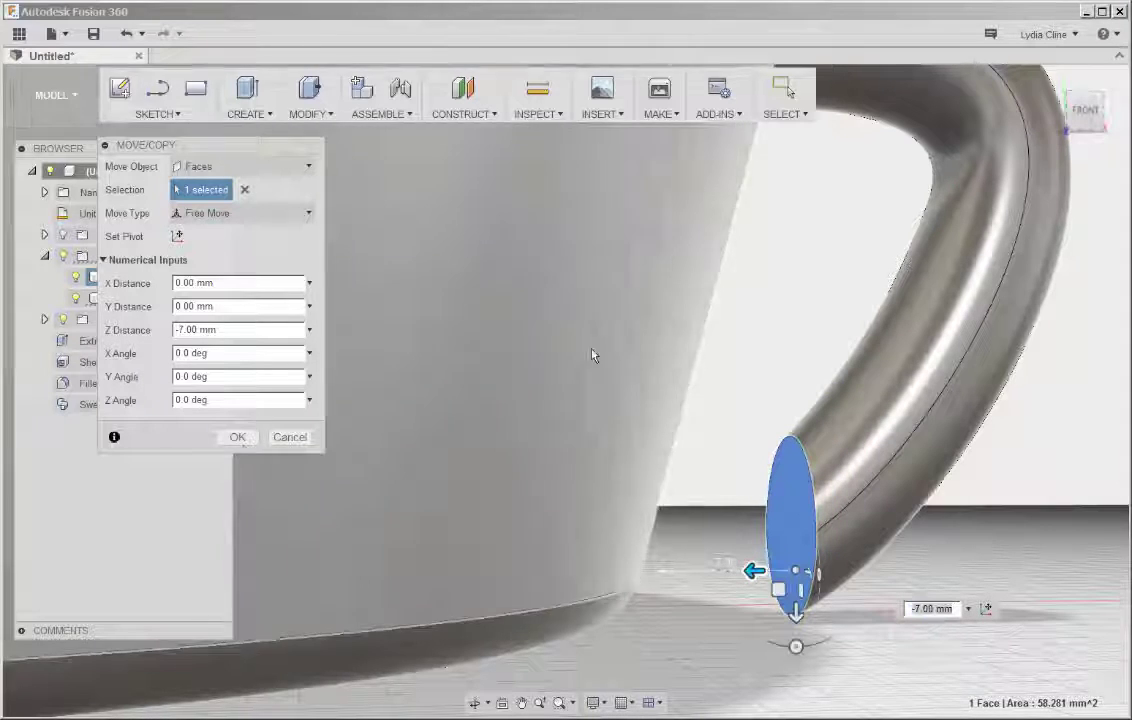
# Step: Join the handle to the cup with Combine, using the cup as target and the handle as tool body, and select the joined body
pyautogui.scroll(-5, 596, 352)
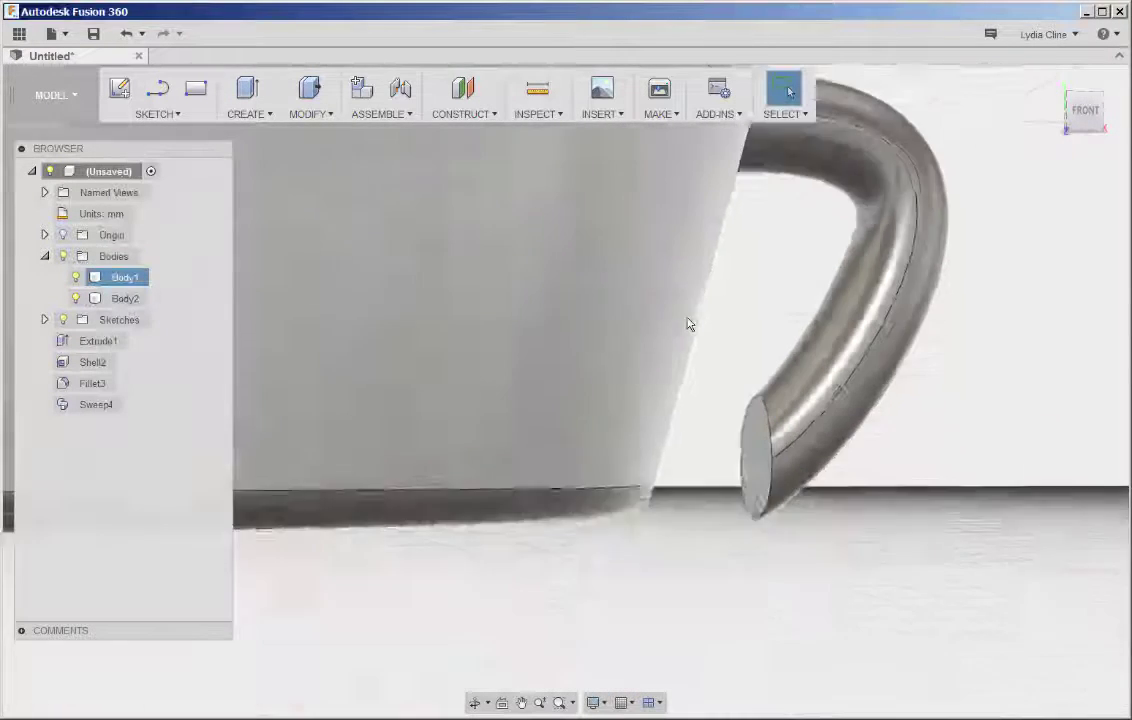
pyautogui.moveTo(619, 458)
pyautogui.mouseDown(button='middle')
pyautogui.moveTo(637, 462)
pyautogui.moveTo(652, 435)
pyautogui.moveTo(601, 435)
pyautogui.moveTo(627, 447)
pyautogui.moveTo(604, 445)
pyautogui.moveTo(606, 457)
pyautogui.mouseUp(button='middle')
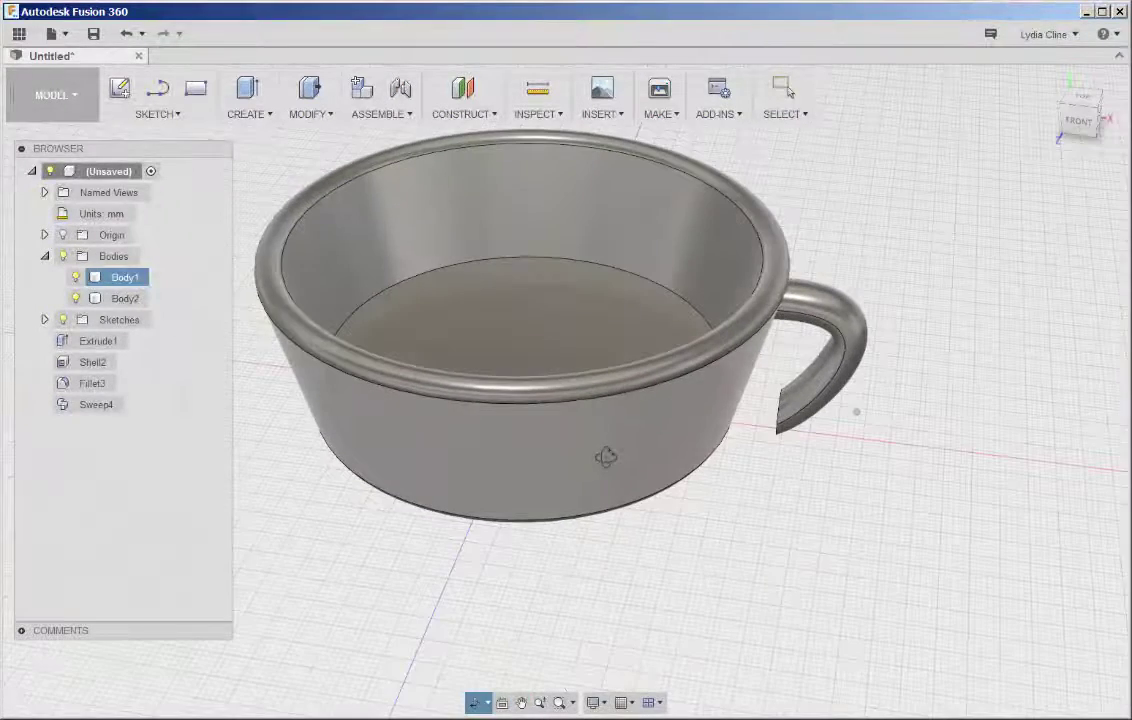
pyautogui.scroll(5, 591, 422)
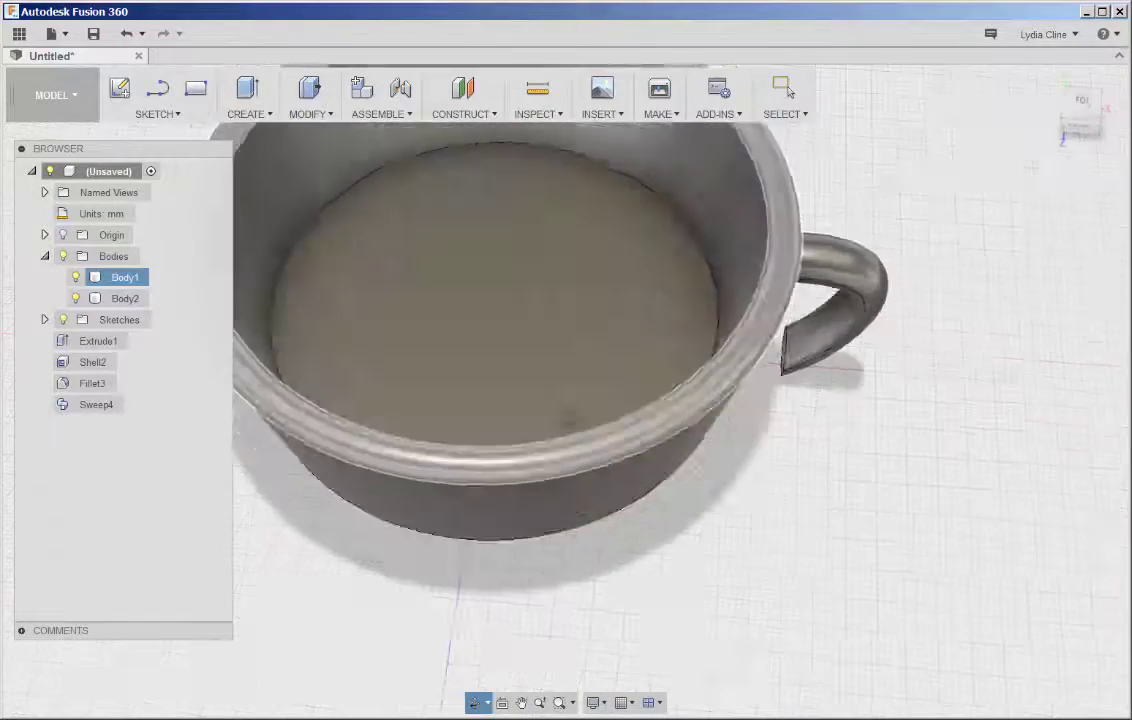
pyautogui.scroll(-5, 561, 362)
pyautogui.keyDown('shift'); pyautogui.moveTo(561, 300); pyautogui.dragTo(591, 387, button='middle'); pyautogui.keyUp('shift')
pyautogui.press('Escape')
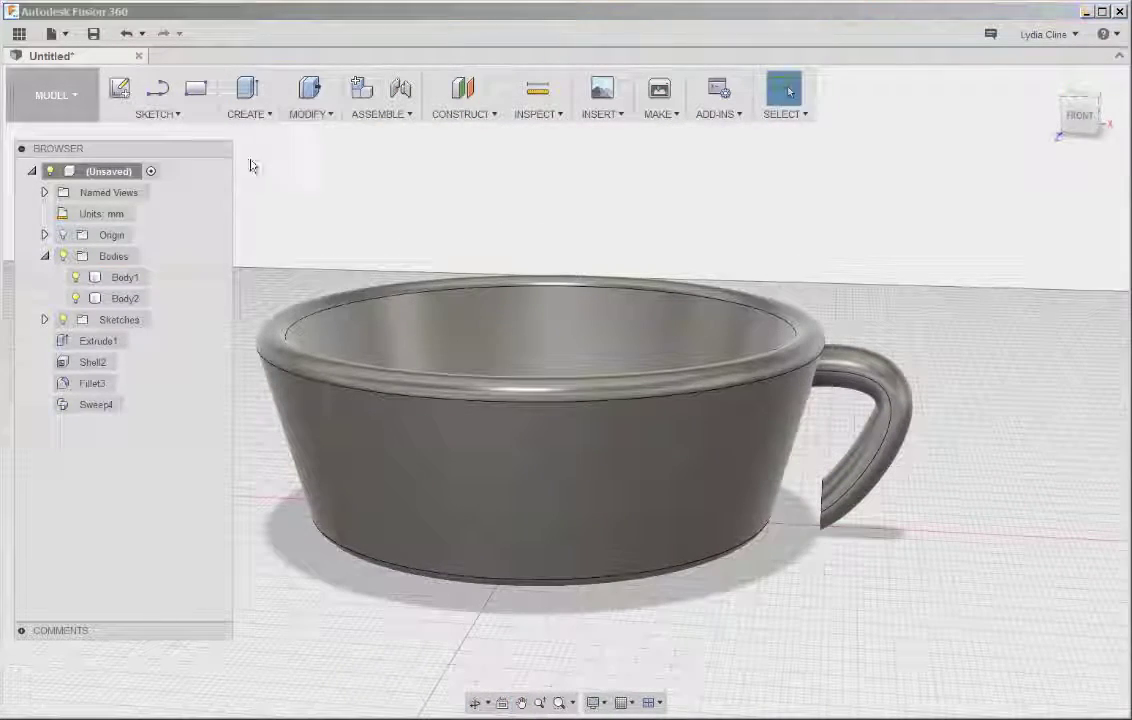
pyautogui.click(334, 117)
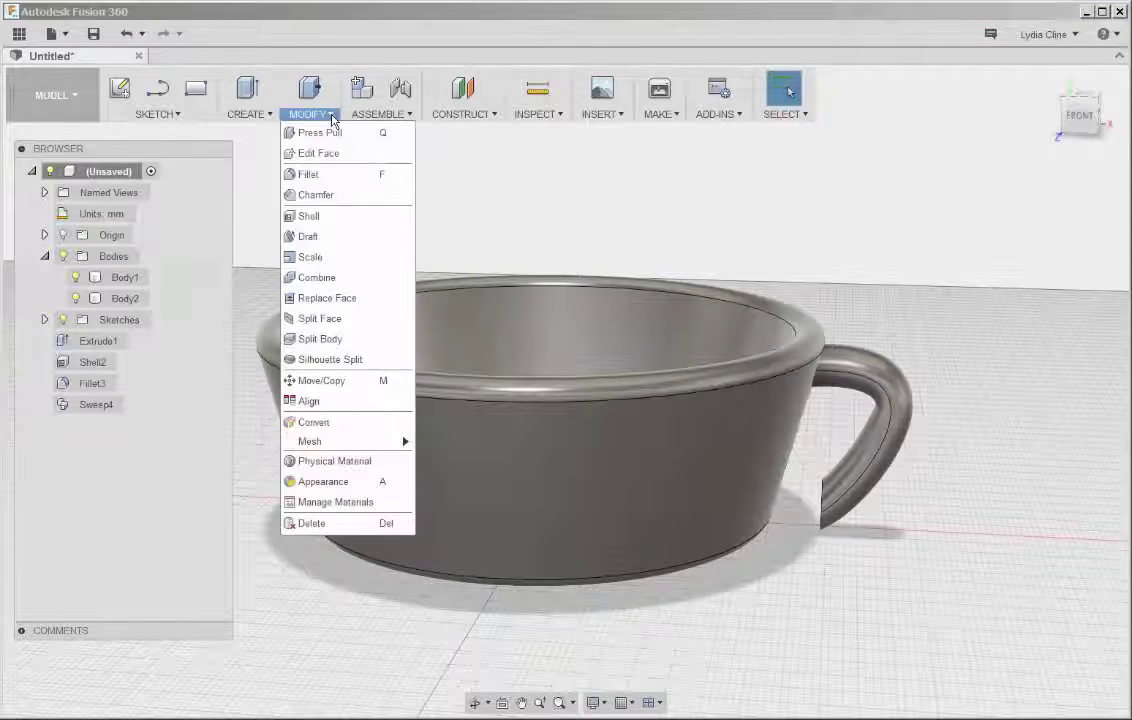
pyautogui.click(318, 278)
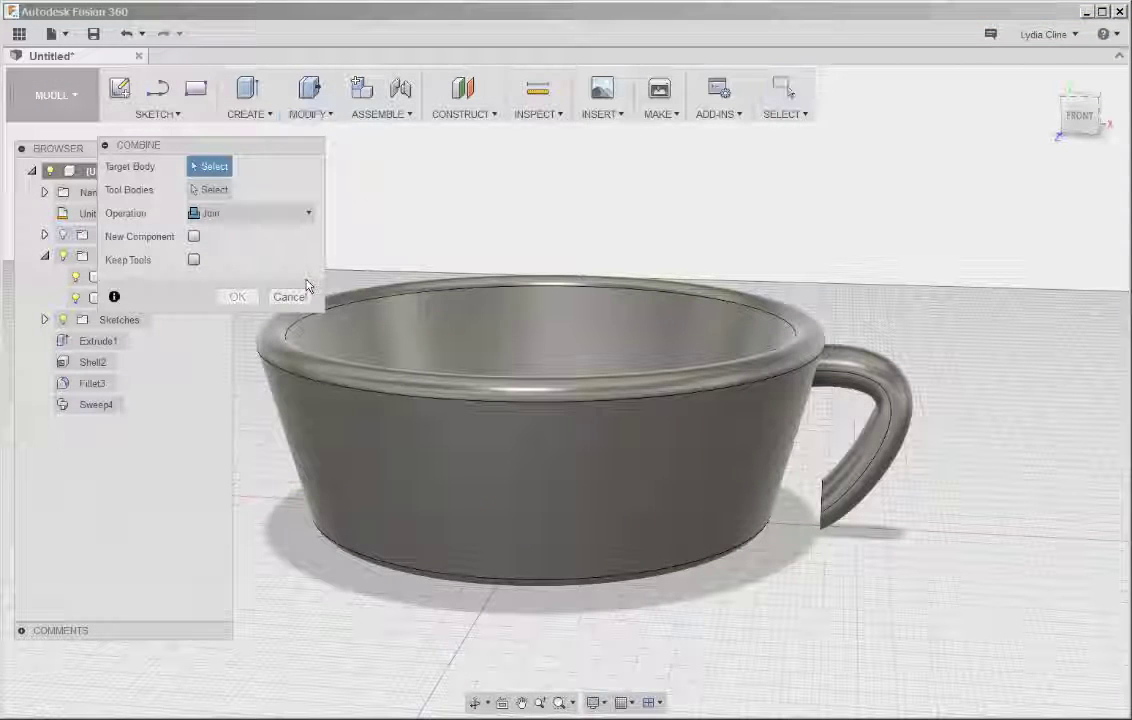
pyautogui.click(656, 479)
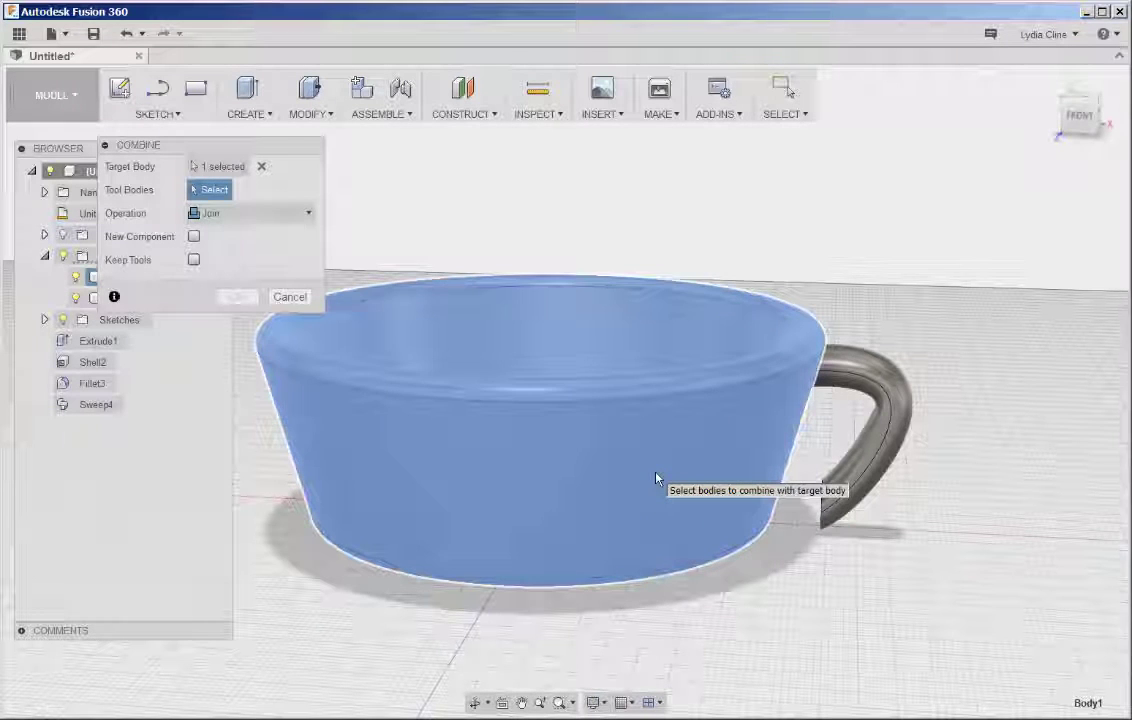
pyautogui.click(889, 443)
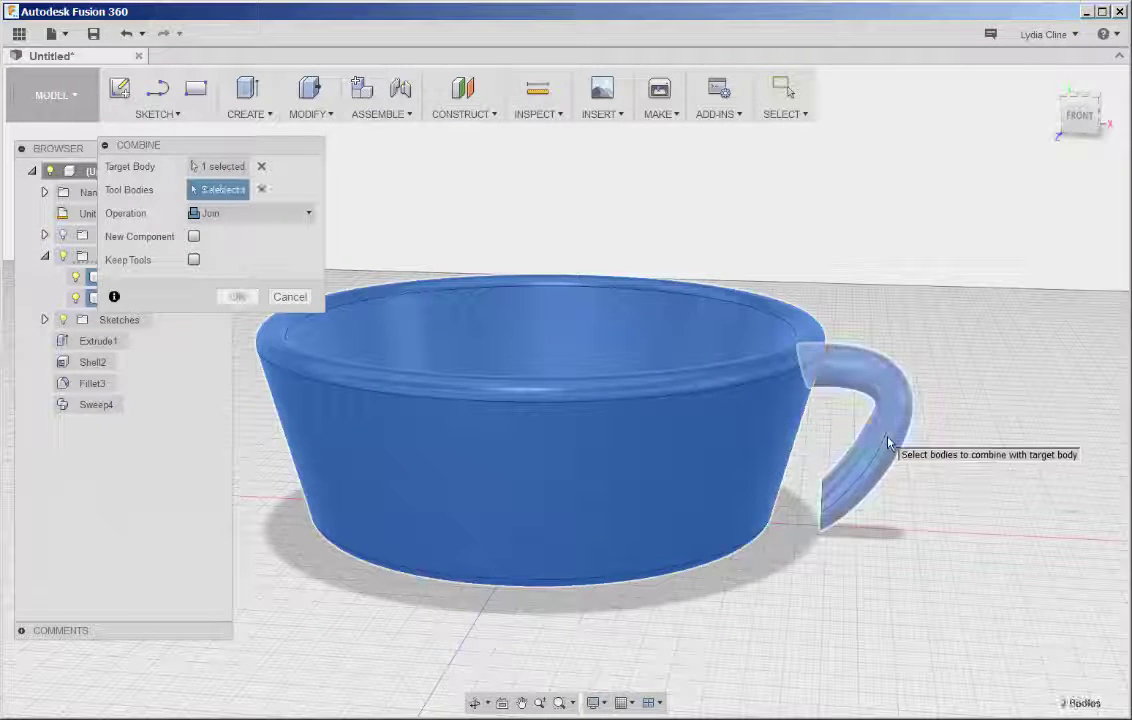
pyautogui.click(889, 443)
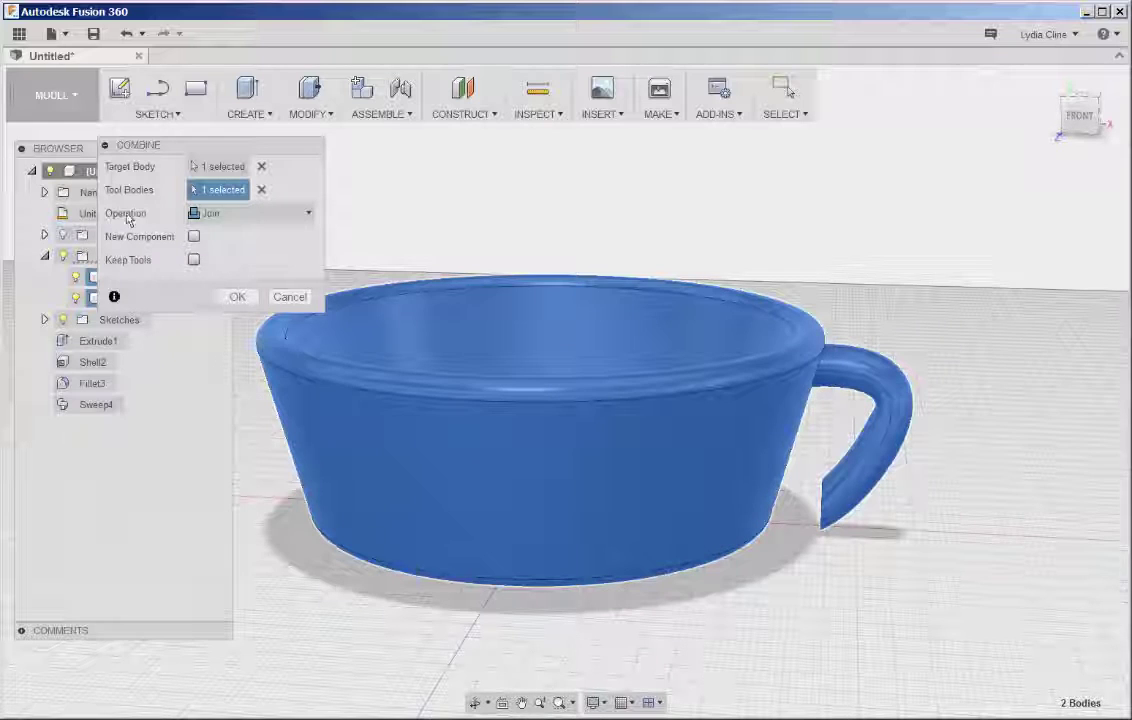
pyautogui.click(237, 298)
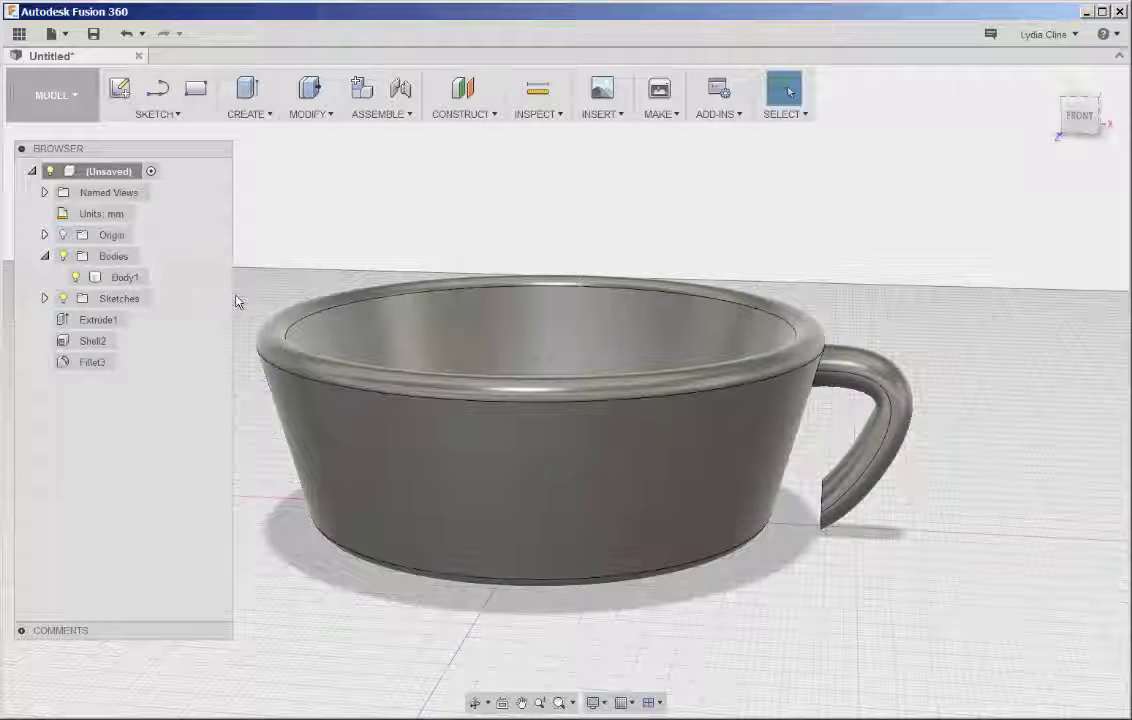
pyautogui.click(118, 280)
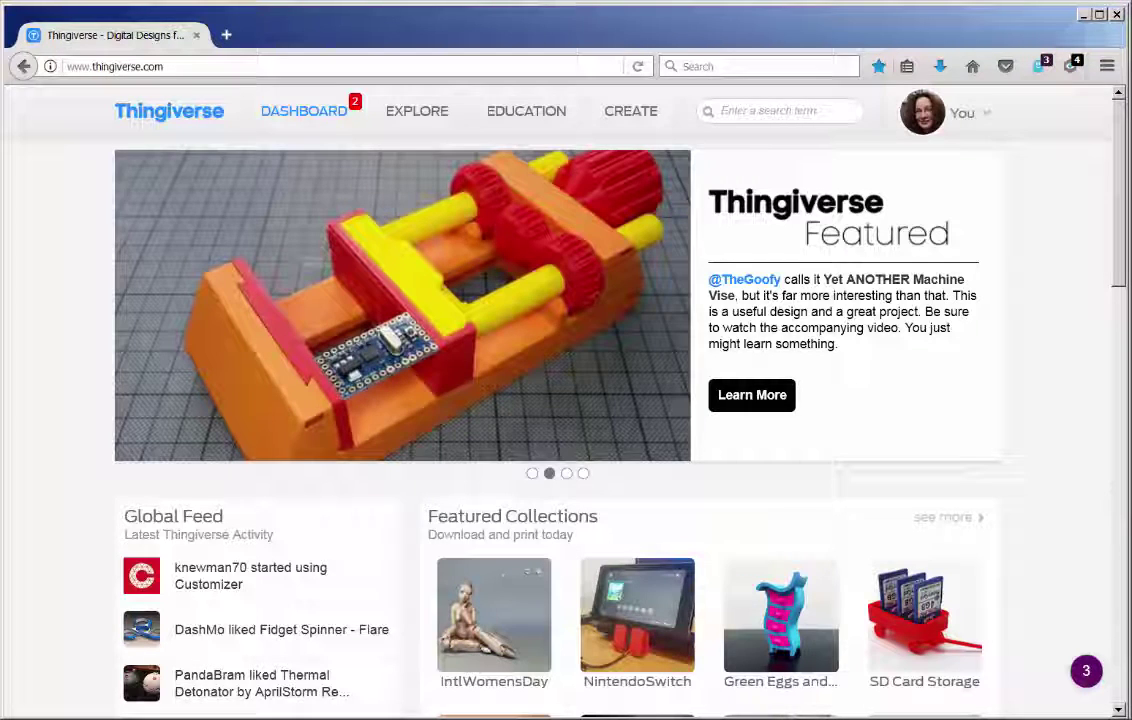
# Step: Switch to Thingiverse in the web browser, search for "frog" and open a frog model from the results
pyautogui.click(725, 111)
pyautogui.write('frog')
pyautogui.press('Return')
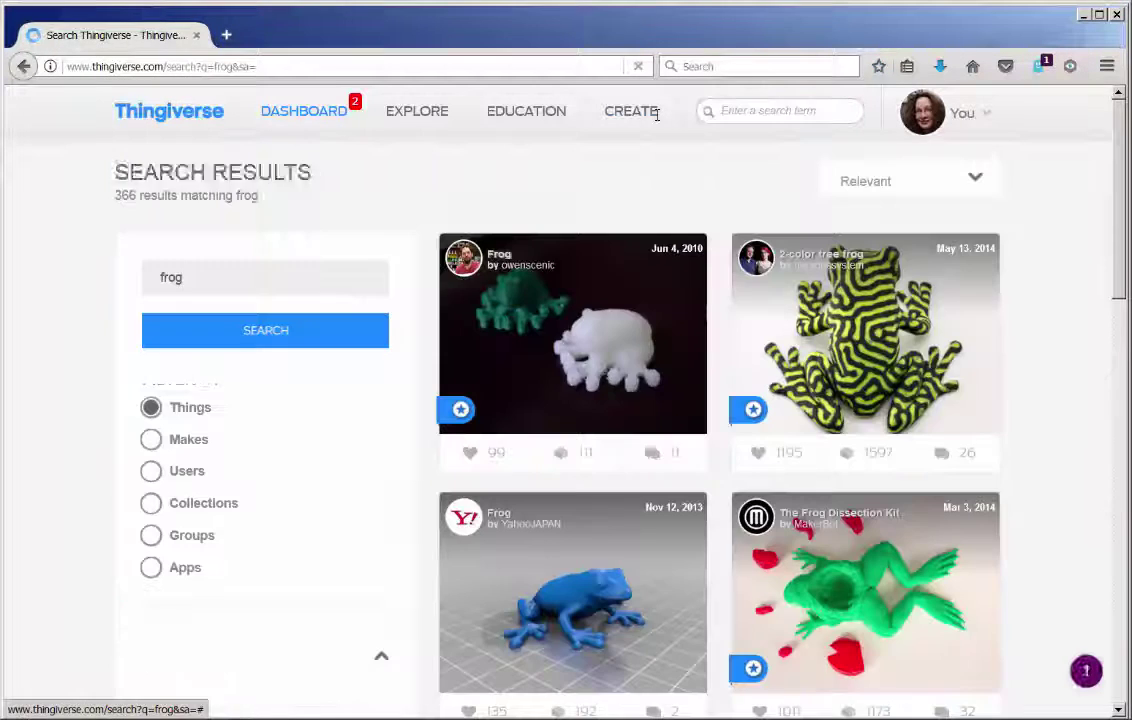
pyautogui.scroll(-2, 586, 493)
pyautogui.click(586, 493)
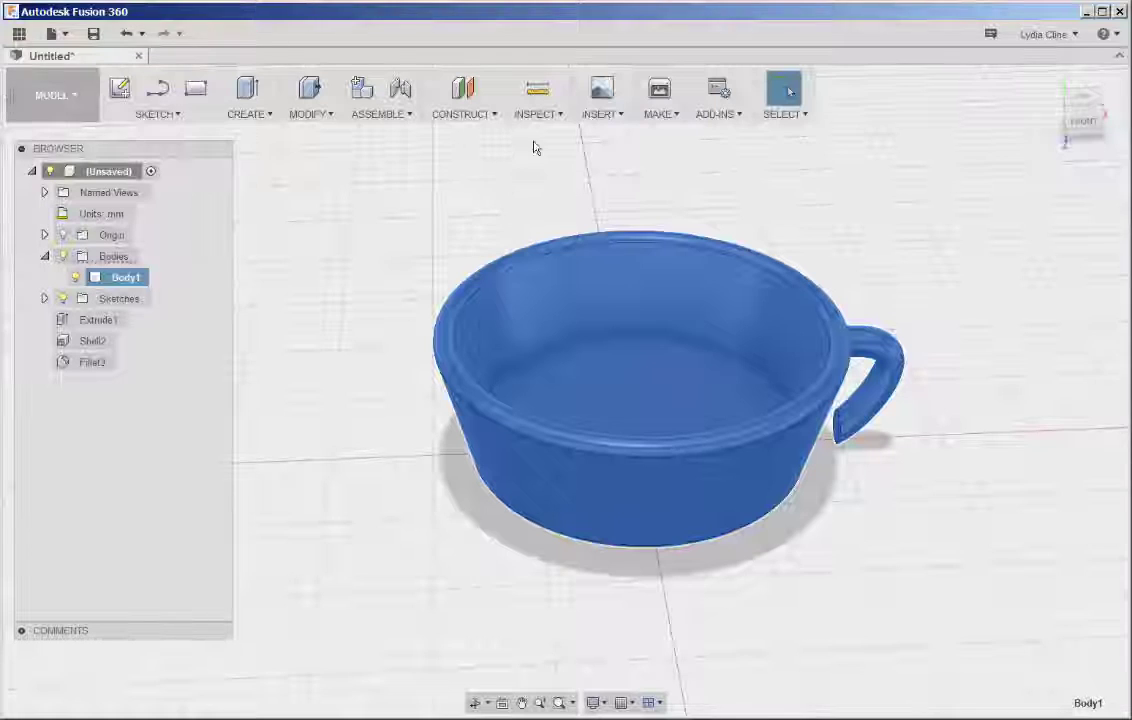
# Step: Switch back to Fusion 360 and insert the frog mesh file from the Desktop into the cup design
pyautogui.click(622, 117)
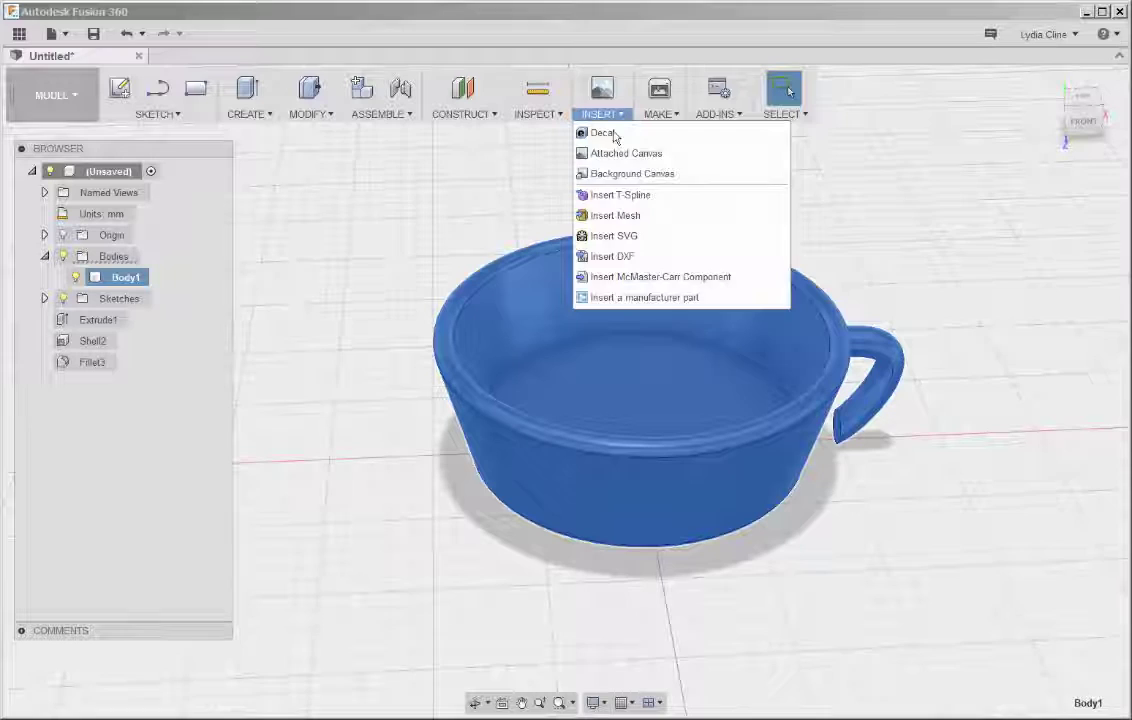
pyautogui.click(617, 216)
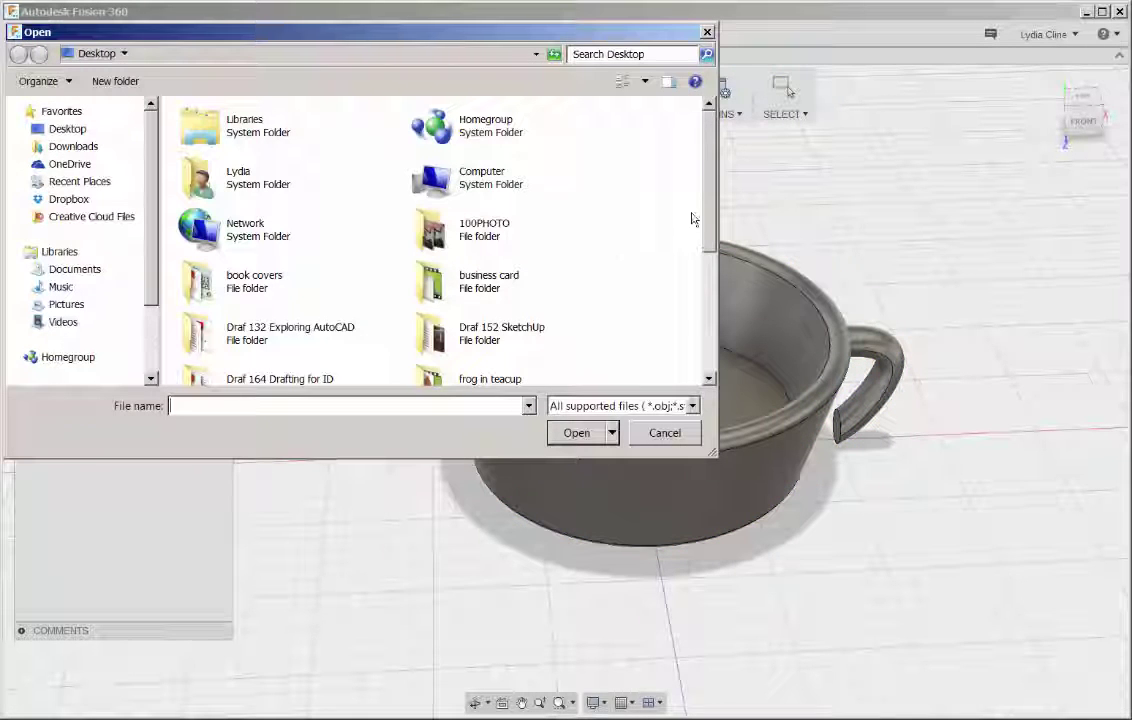
pyautogui.scroll(-5, 612, 190)
pyautogui.doubleClick(400, 224)
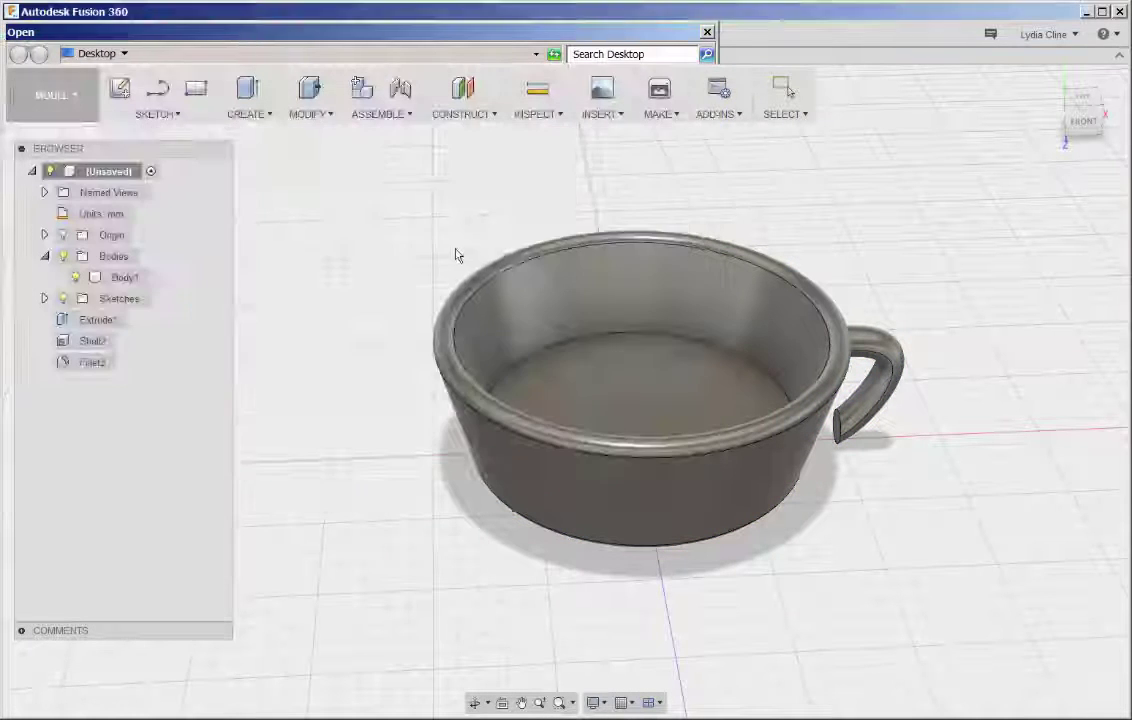
# Step: Rotate the inserted frog mesh -90 degrees so it sits upright, shift it inside the cup and accept the placement
pyautogui.keyDown('shift'); pyautogui.moveTo(629, 525); pyautogui.dragTo(449, 457, button='middle'); pyautogui.keyUp('shift')
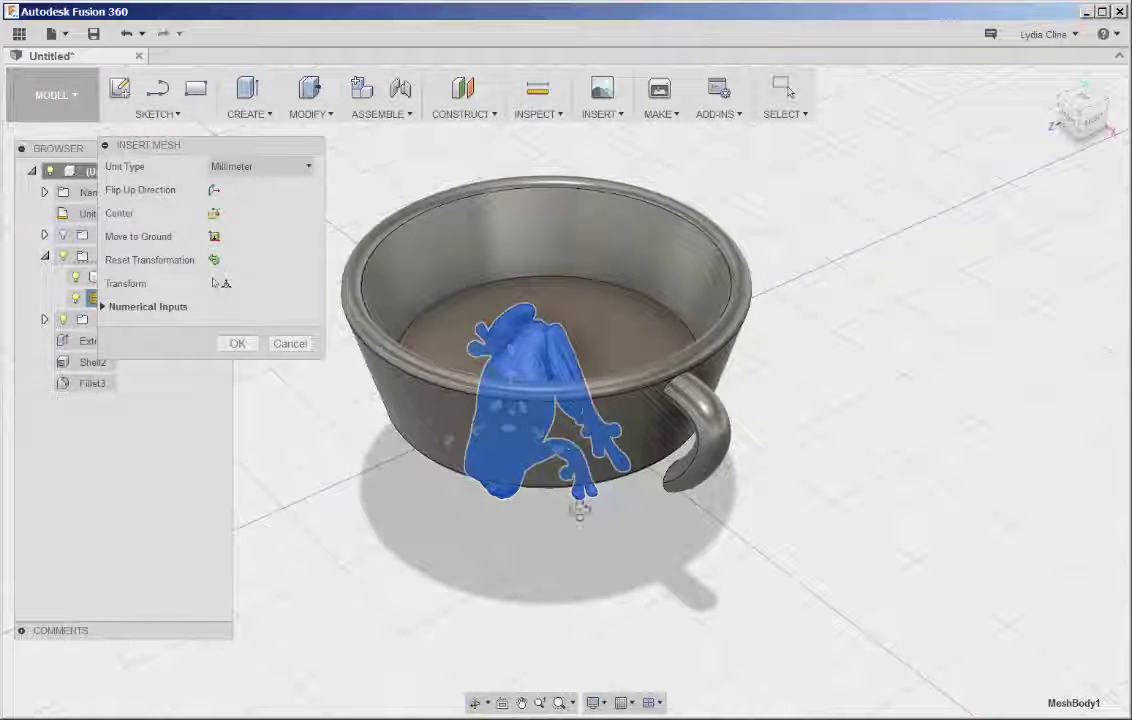
pyautogui.keyDown('shift'); pyautogui.moveTo(580, 510); pyautogui.dragTo(462, 361, button='middle'); pyautogui.keyUp('shift')
pyautogui.moveTo(467, 366); pyautogui.dragTo(543, 330)
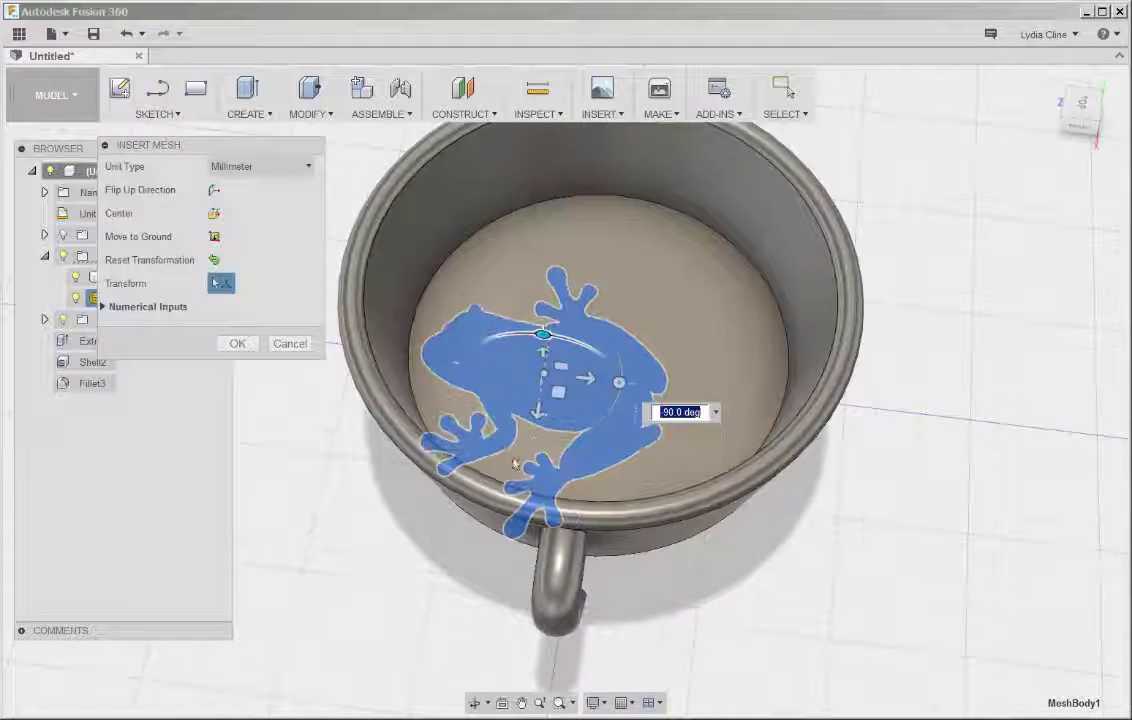
pyautogui.keyDown('shift'); pyautogui.moveTo(514, 463); pyautogui.dragTo(468, 210, button='middle'); pyautogui.keyUp('shift')
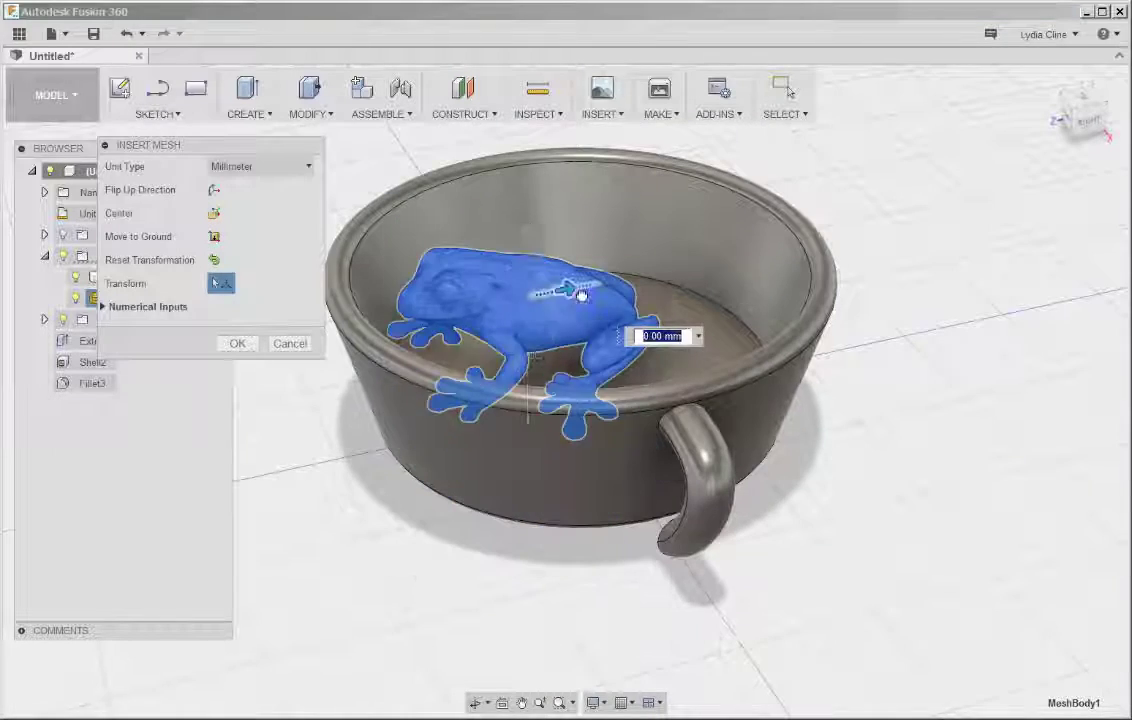
pyautogui.keyDown('shift'); pyautogui.moveTo(581, 291); pyautogui.dragTo(570, 260, button='middle'); pyautogui.keyUp('shift')
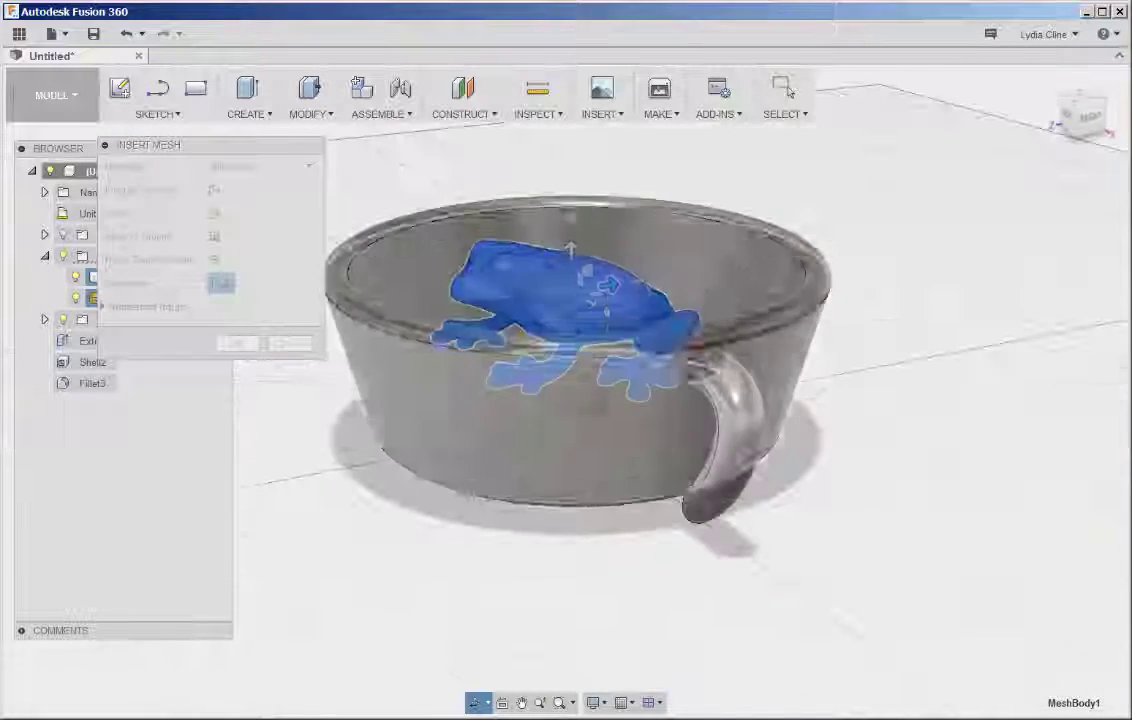
pyautogui.press('Return')
# Step: Scale the frog mesh non-uniformly by a factor of 0.75 along X so its feet fit within the cup
pyautogui.keyDown('shift'); pyautogui.moveTo(518, 498); pyautogui.dragTo(575, 300, button='middle'); pyautogui.keyUp('shift')
pyautogui.click(576, 272)
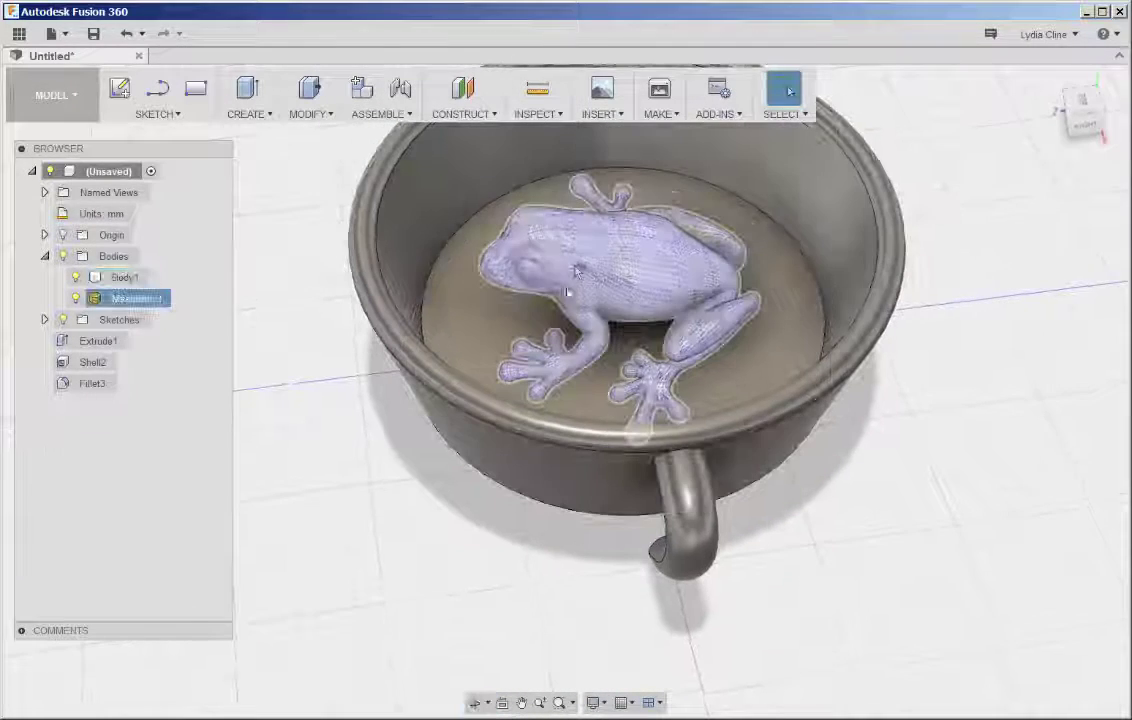
pyautogui.click(322, 115)
pyautogui.click(360, 255)
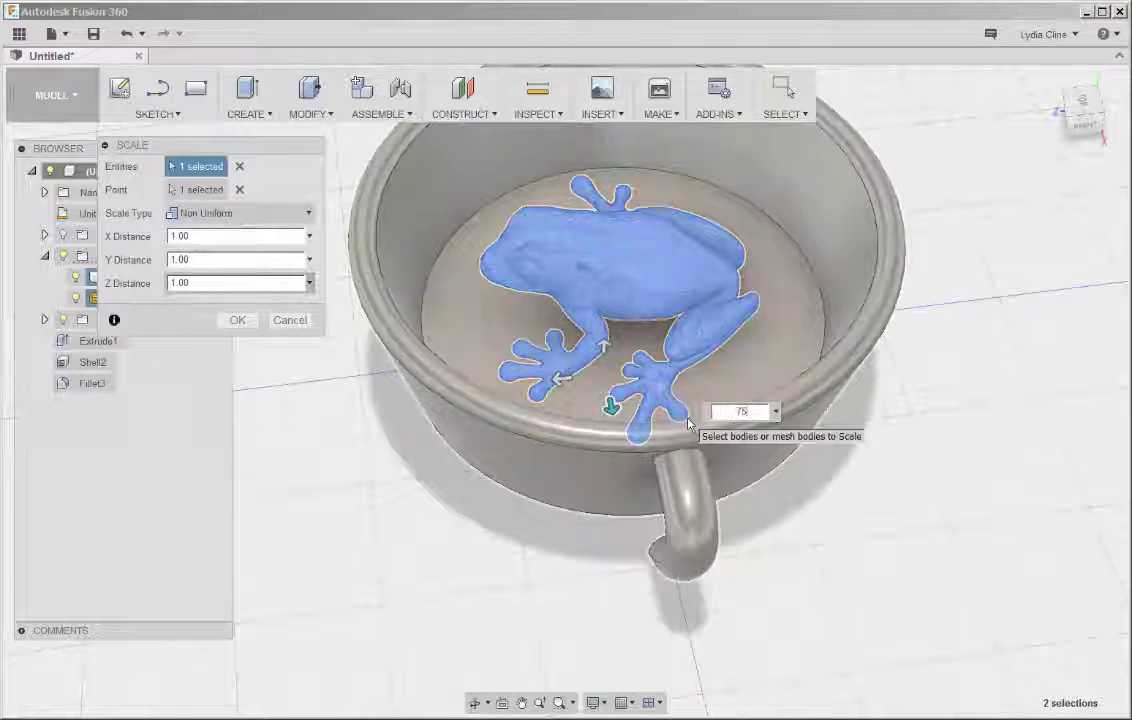
pyautogui.press('Escape')
pyautogui.press('Escape')
# Step: Move the scaled frog mesh down toward the cup's floor and accept its new position
pyautogui.rightClick(651, 284)
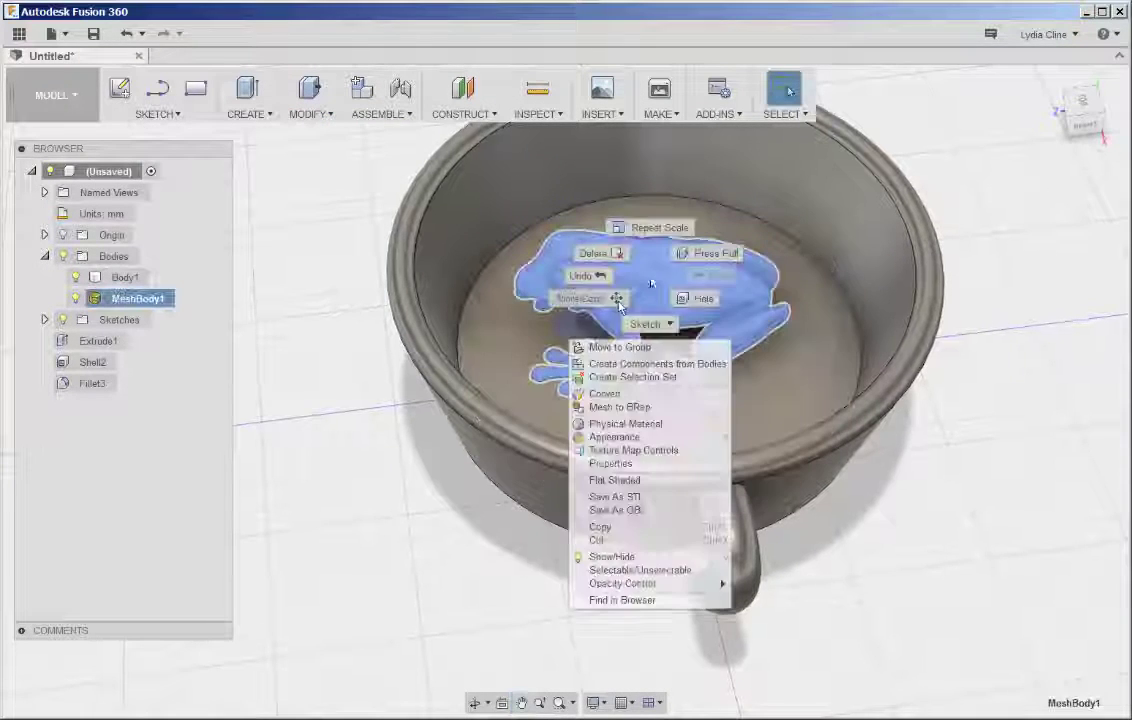
pyautogui.click(617, 299)
pyautogui.click(235, 460)
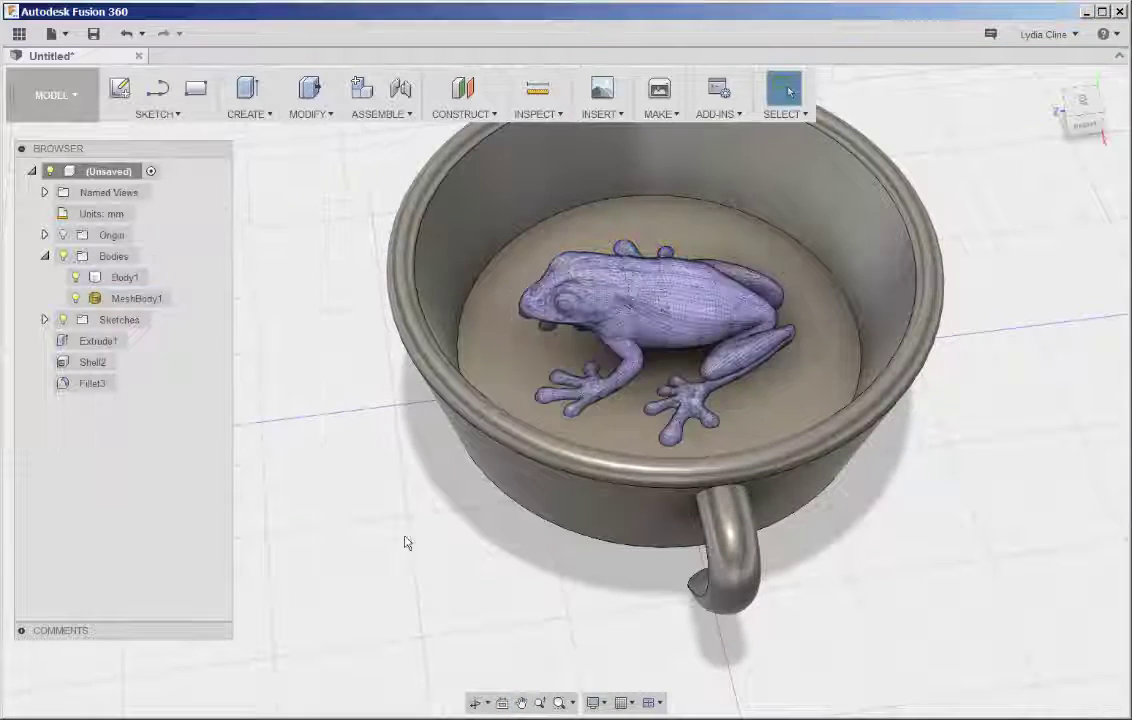